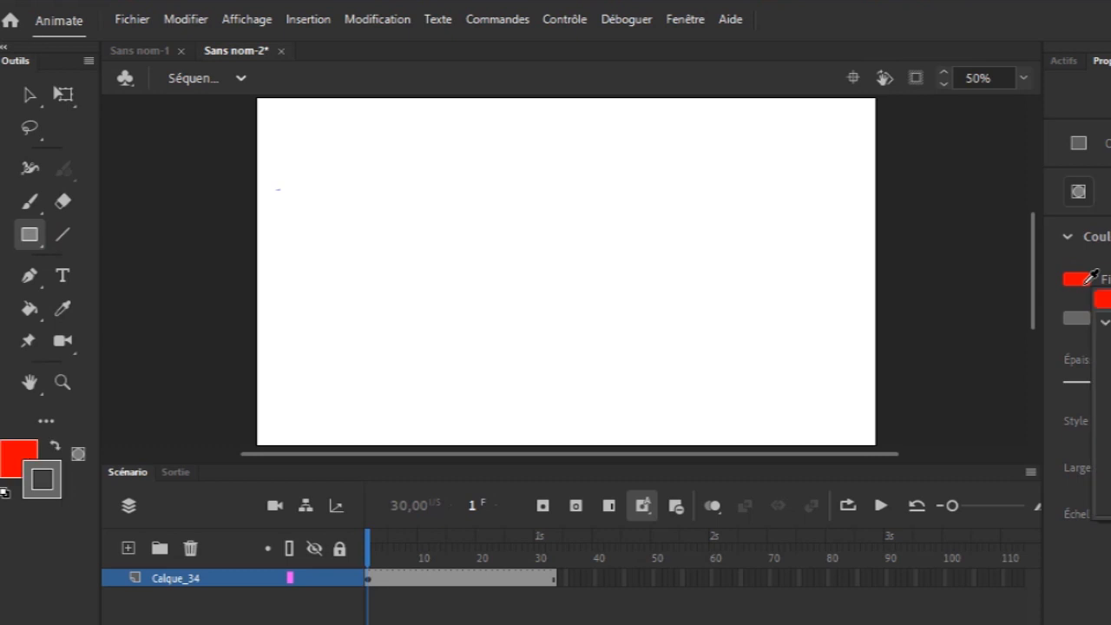
# Step: Set the fill to red and draw a rectangle about 574 × 263 px with a speckled grey stroke on the stage
pyautogui.click(1108, 421)
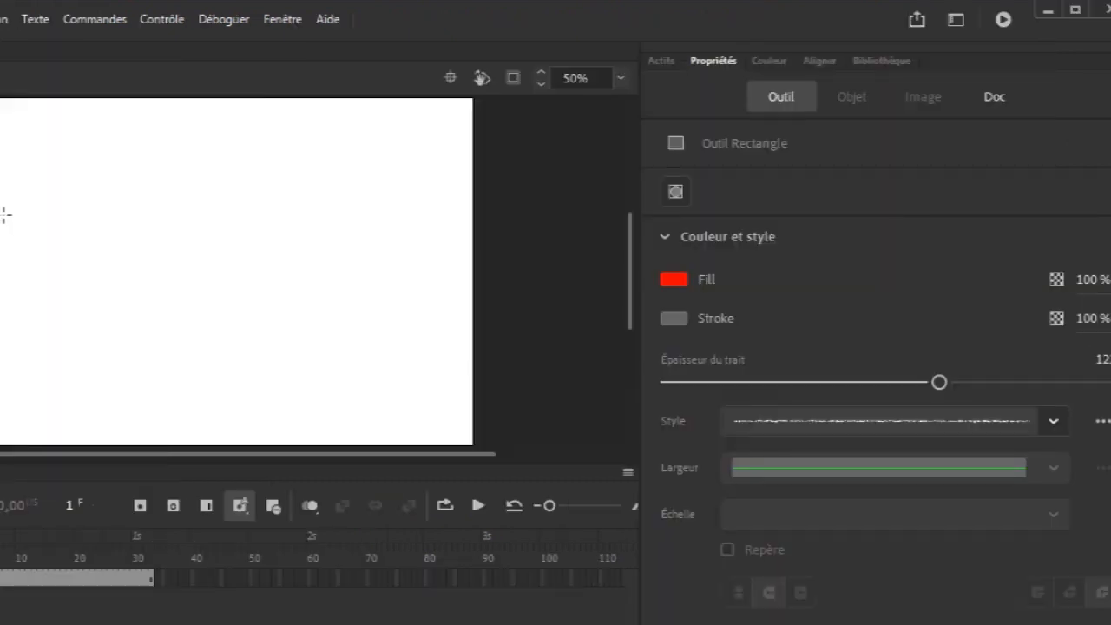
pyautogui.moveTo(427, 211)
pyautogui.mouseDown()
pyautogui.moveTo(527, 255)
pyautogui.moveTo(607, 337)
pyautogui.mouseUp()
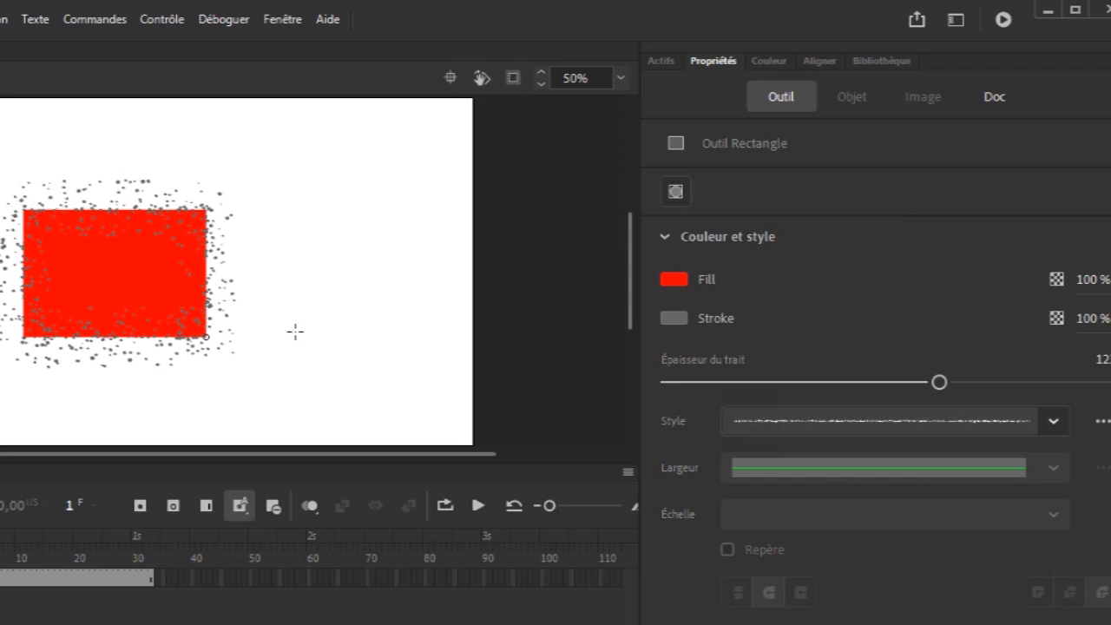
pyautogui.moveTo(295, 331); pyautogui.dragTo(301, 337)
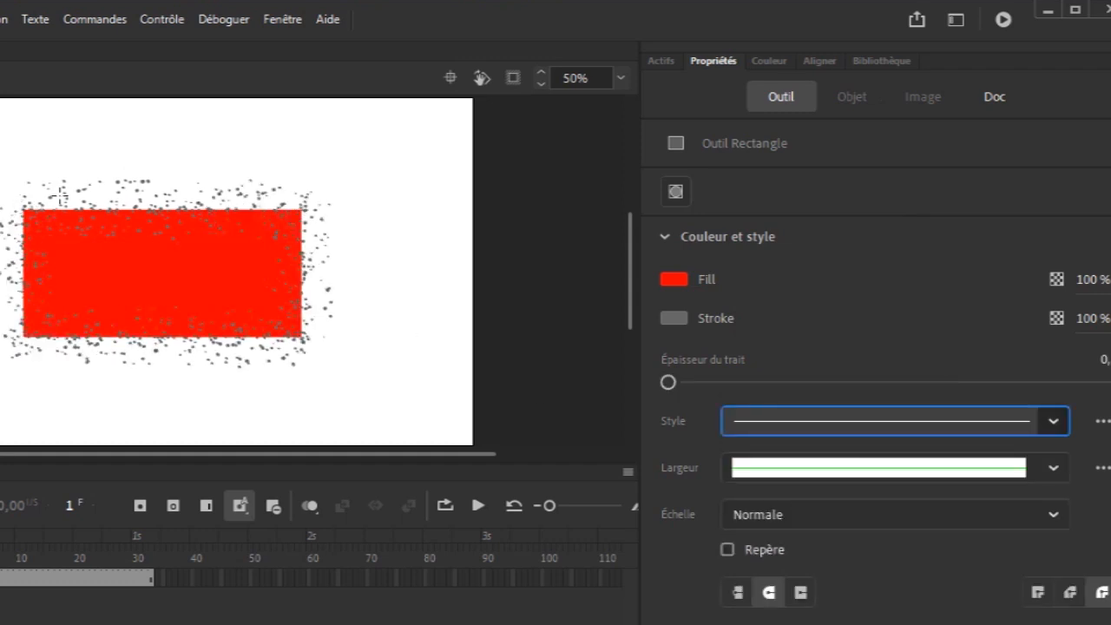
# Step: Set the Rectangle tool's stroke style to solid and its width profile to the wavy one pinched near the middle
pyautogui.click(1055, 422)
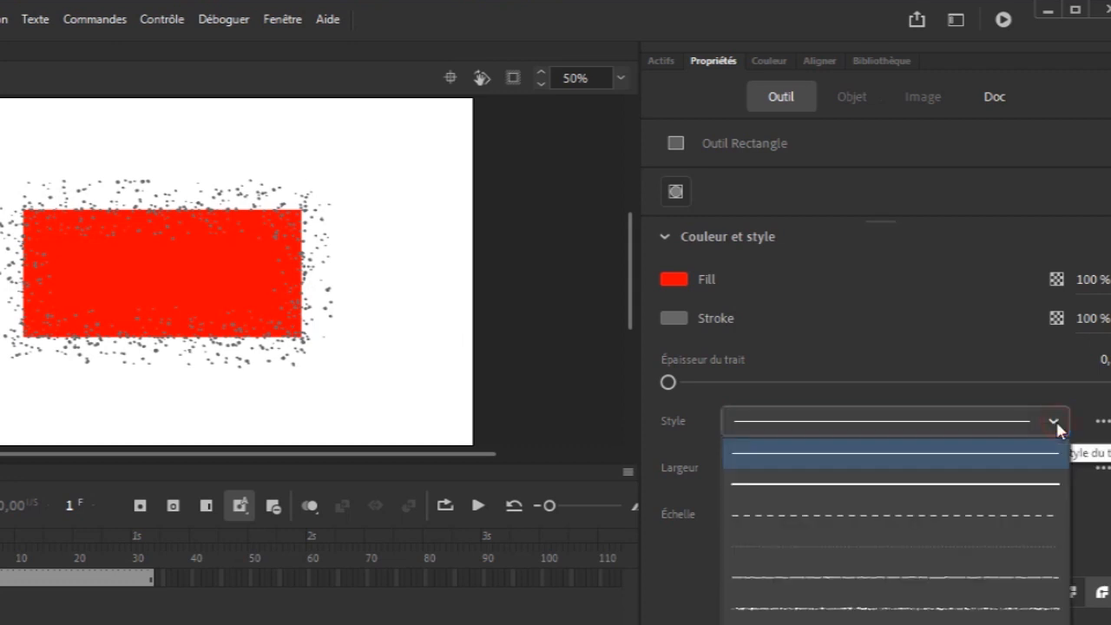
pyautogui.click(926, 484)
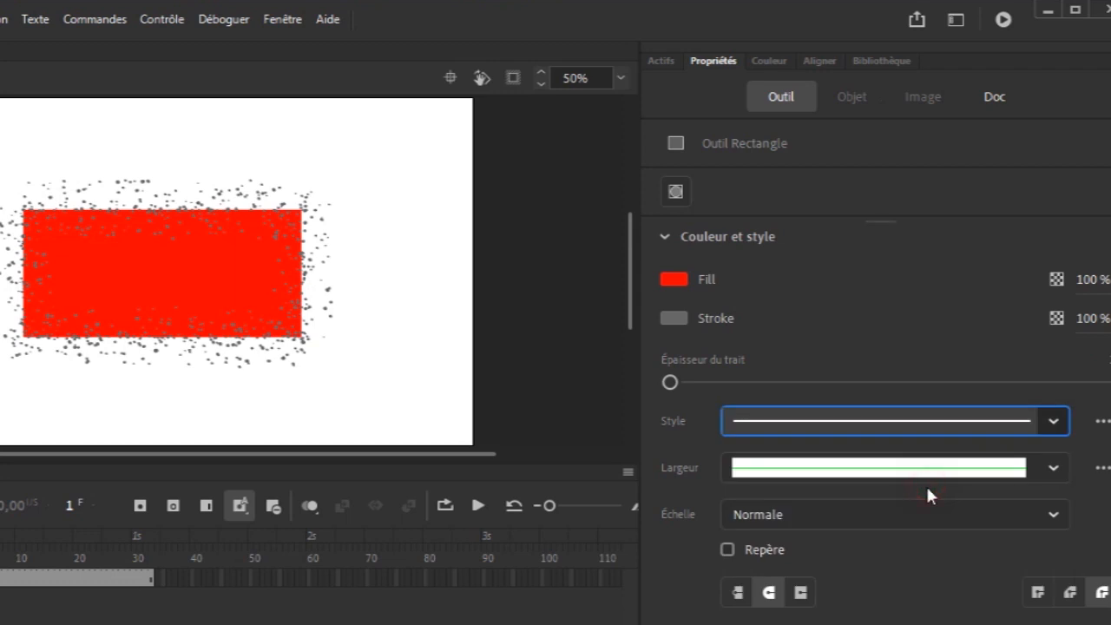
pyautogui.click(1045, 476)
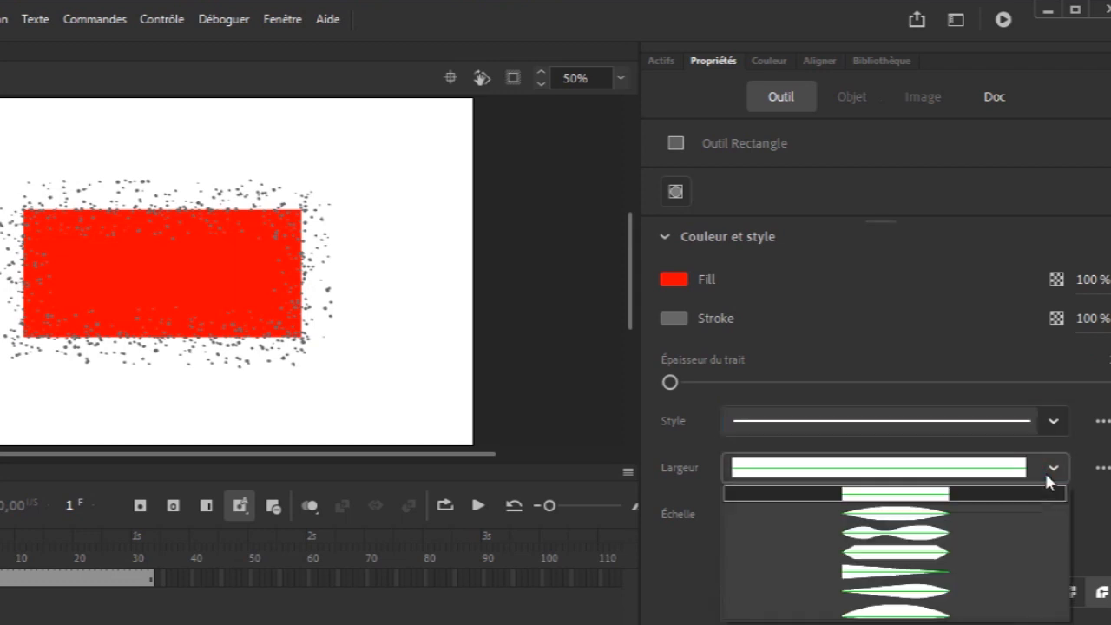
pyautogui.click(946, 537)
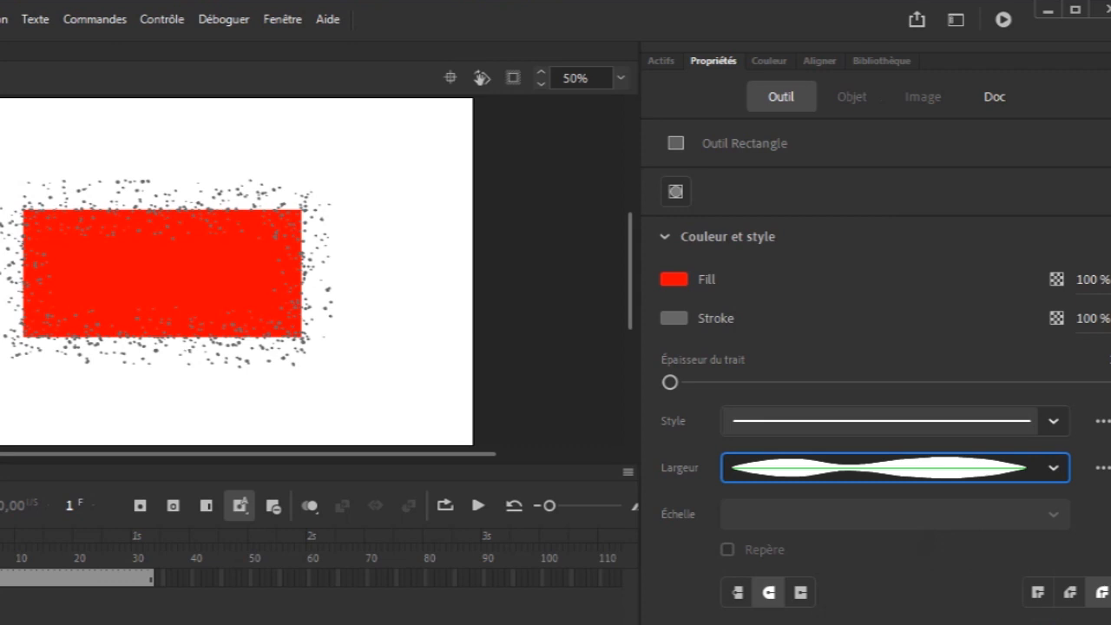
# Step: Select the whole red rectangle, change its stroke style to solid, and reduce the stroke thickness to a thin border
pyautogui.press('v')
pyautogui.moveTo(2, 169)
pyautogui.mouseDown()
pyautogui.moveTo(272, 248)
pyautogui.moveTo(354, 352)
pyautogui.mouseUp()
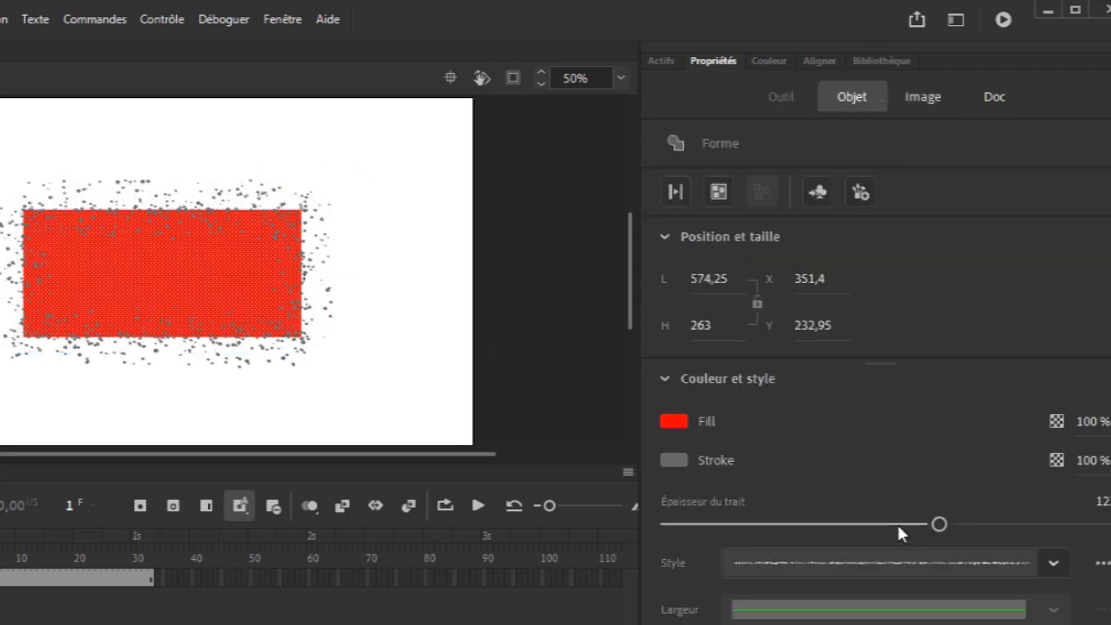
pyautogui.click(1050, 562)
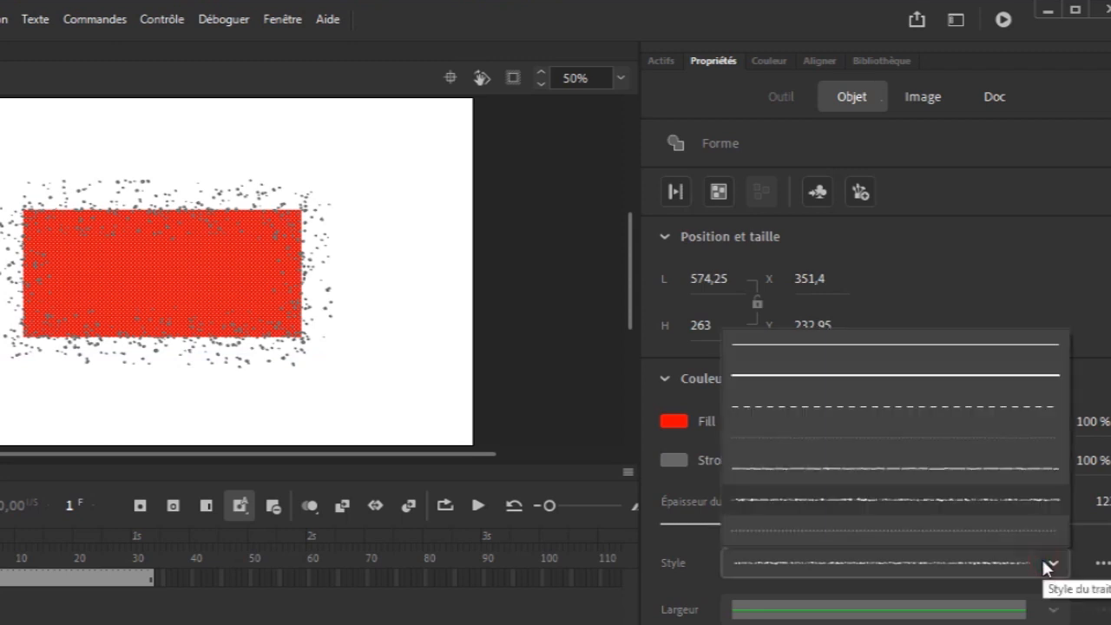
pyautogui.click(835, 379)
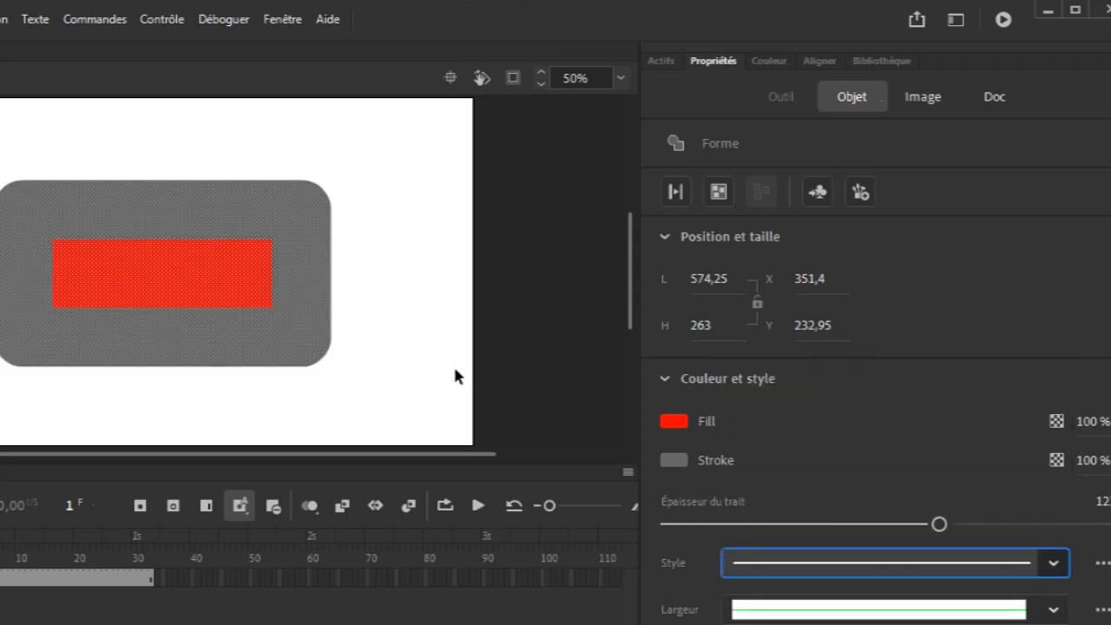
pyautogui.moveTo(941, 524); pyautogui.dragTo(720, 525)
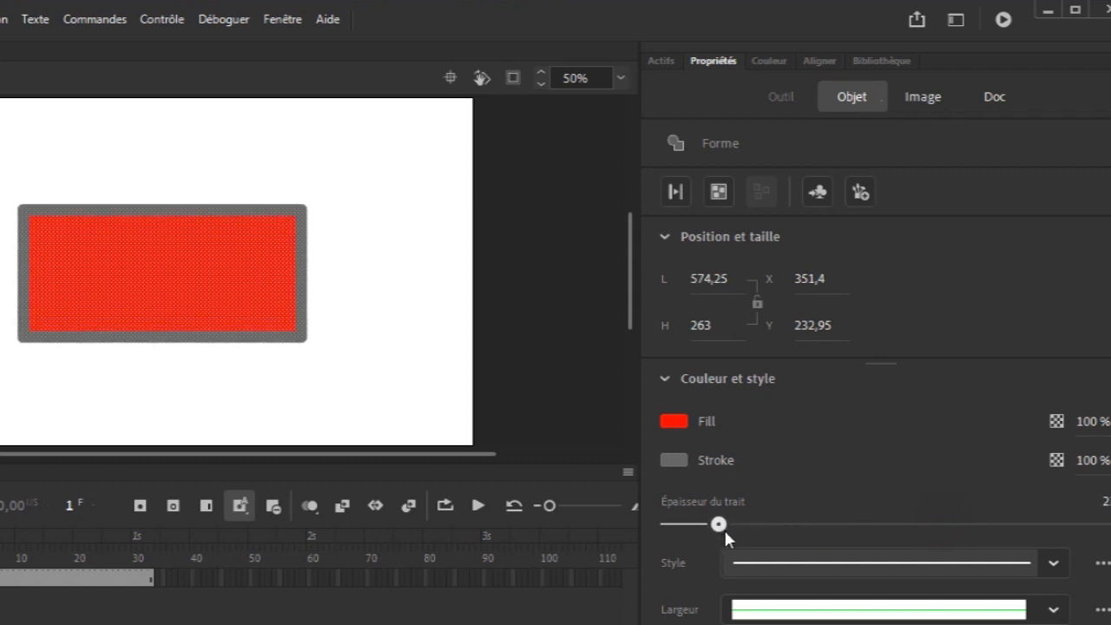
pyautogui.click(325, 394)
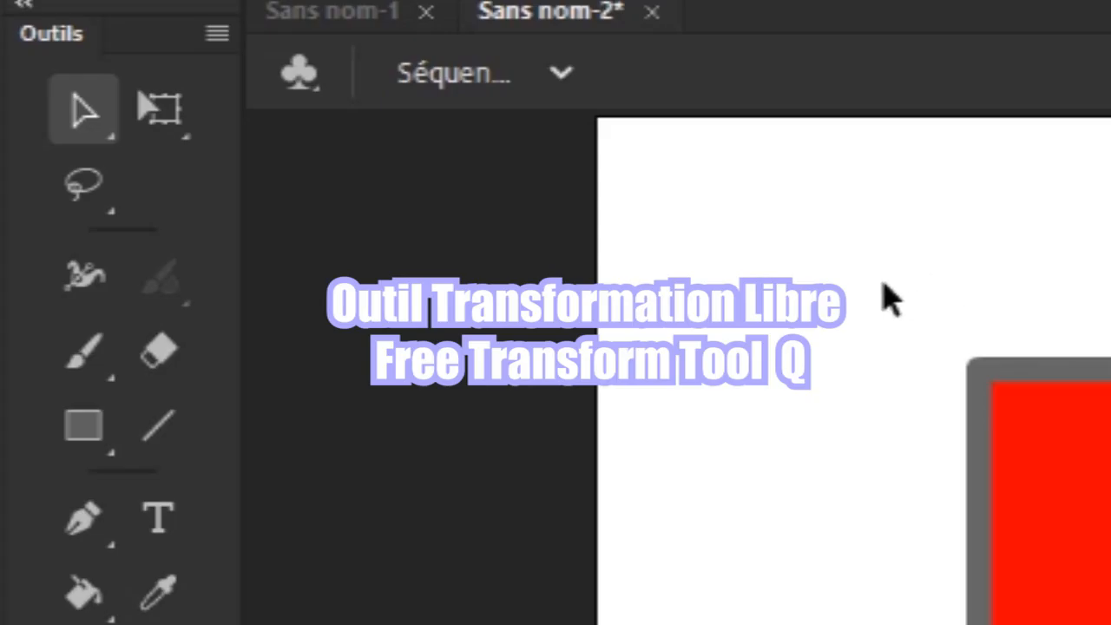
# Step: With Free Transform, move the whole rectangle's pivot point to its lower-left corner and narrow the shape from its right edge
pyautogui.moveTo(881, 281); pyautogui.dragTo(1110, 624)
pyautogui.click(161, 109)
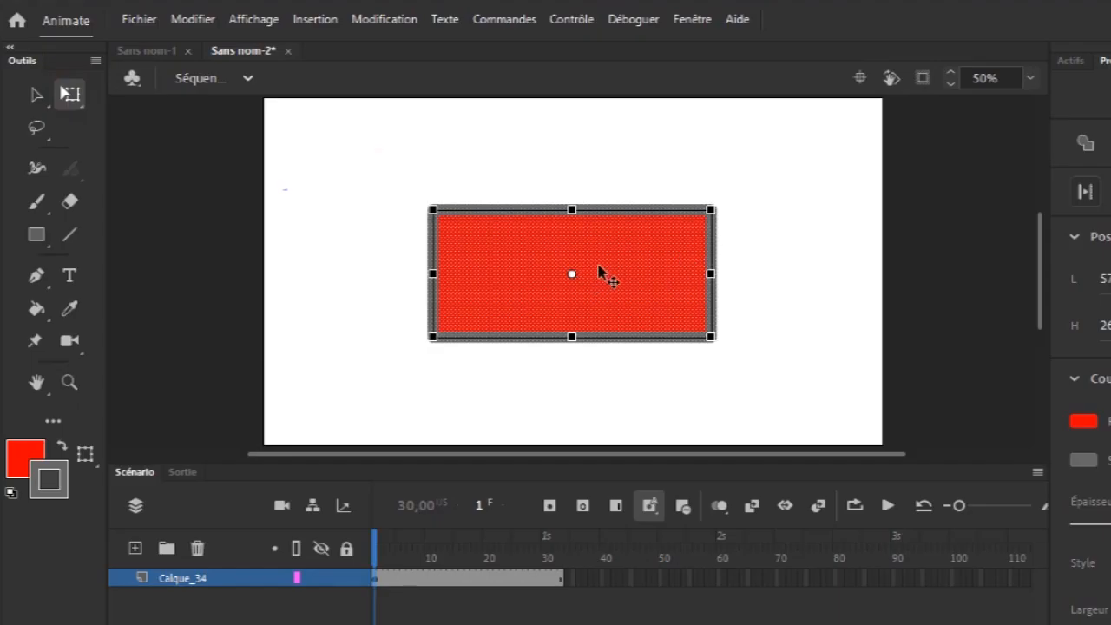
pyautogui.moveTo(569, 271); pyautogui.dragTo(443, 332)
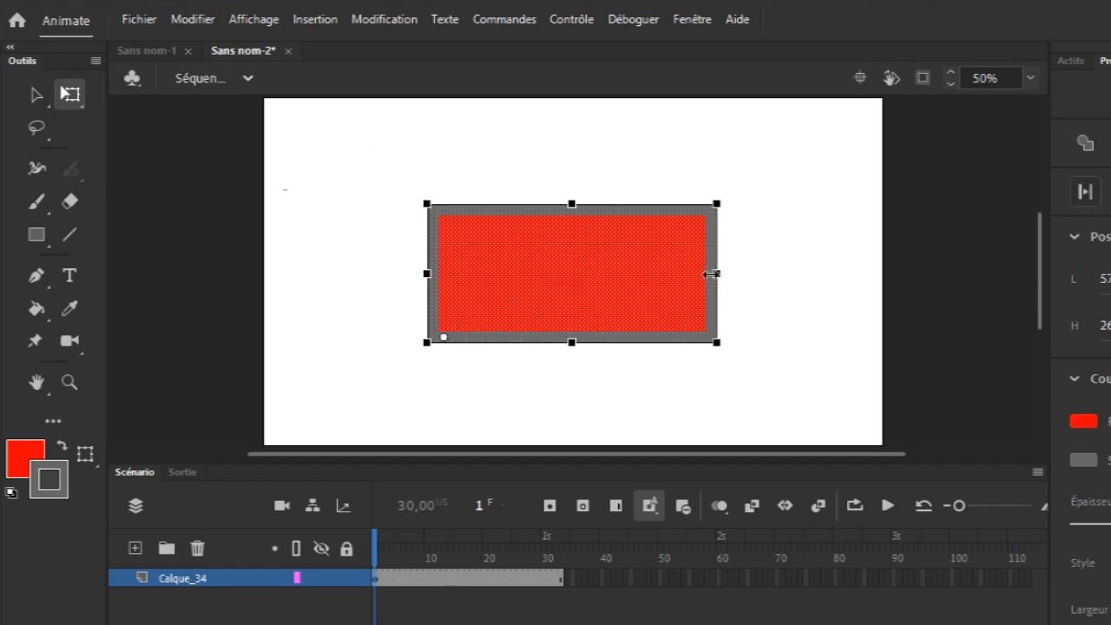
pyautogui.moveTo(716, 271); pyautogui.dragTo(725, 178)
pyautogui.moveTo(725, 272); pyautogui.dragTo(670, 269)
# Step: Move the rectangle's pivot point to its lower-right corner and rotate the shape slightly counterclockwise
pyautogui.moveTo(671, 355)
pyautogui.mouseDown()
pyautogui.moveTo(642, 231)
pyautogui.moveTo(354, 181)
pyautogui.moveTo(294, 200)
pyautogui.moveTo(585, 251)
pyautogui.moveTo(627, 374)
pyautogui.moveTo(437, 241)
pyautogui.moveTo(435, 165)
pyautogui.moveTo(645, 280)
pyautogui.moveTo(663, 357)
pyautogui.mouseUp()
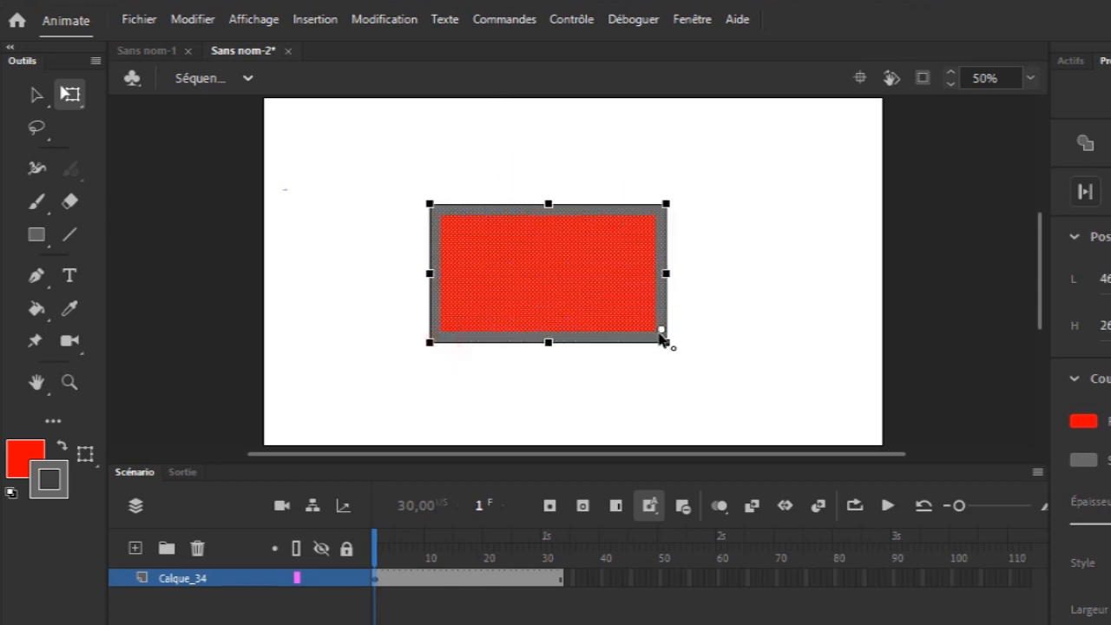
pyautogui.moveTo(680, 354); pyautogui.dragTo(744, 468)
pyautogui.click(736, 278)
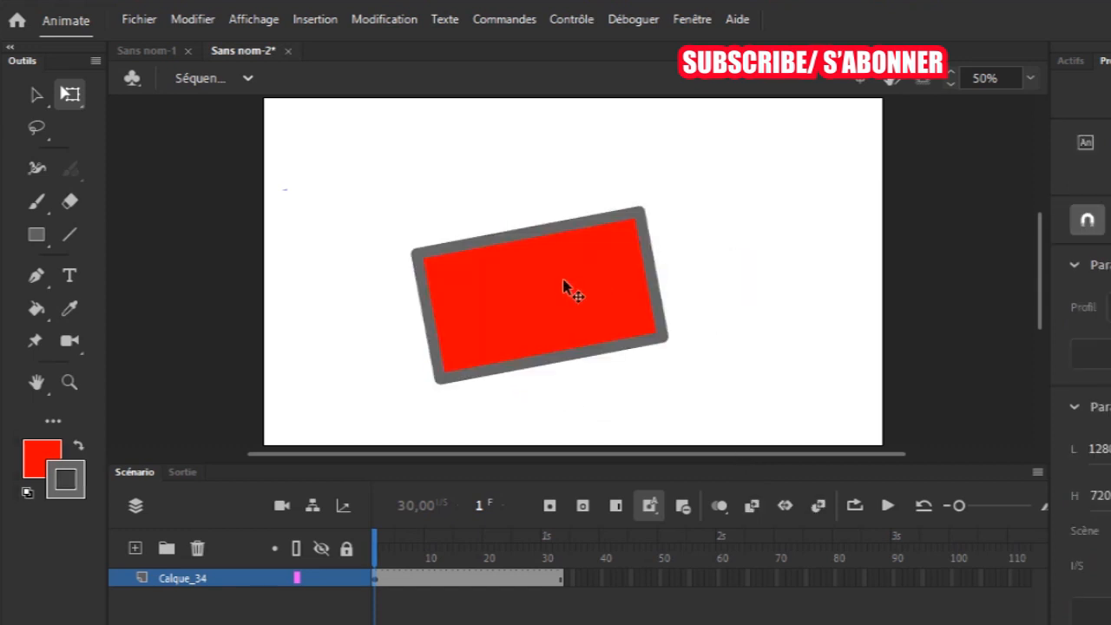
# Step: Move the red fill out to the stage's upper-right corner and pull the larger left part of the grey outline up and left
pyautogui.click(566, 287)
pyautogui.moveTo(565, 297); pyautogui.dragTo(793, 183)
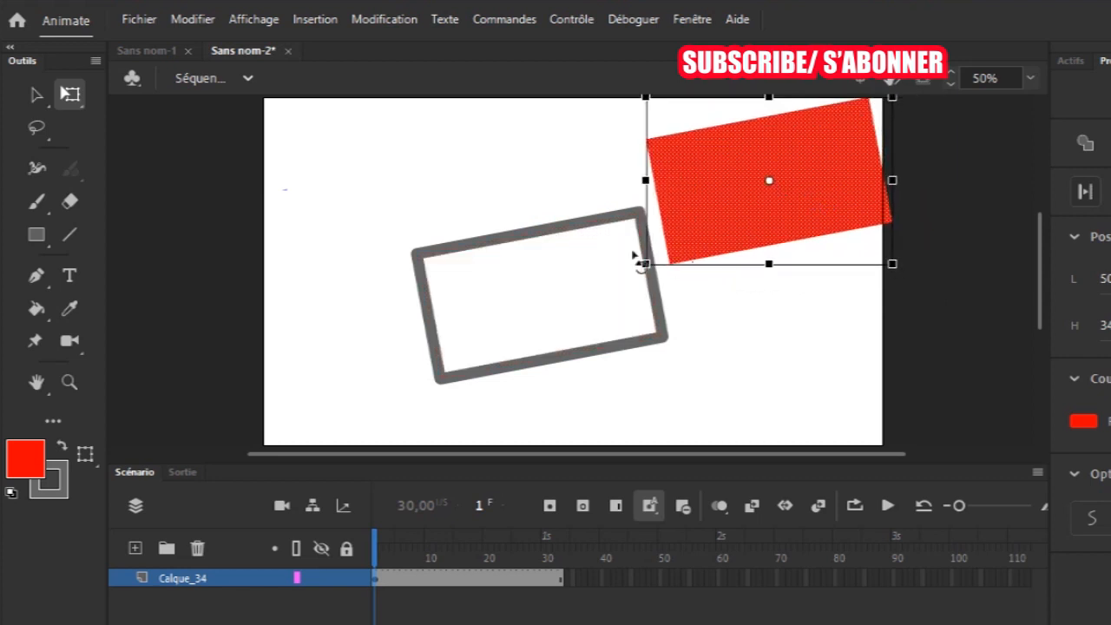
pyautogui.moveTo(415, 207); pyautogui.dragTo(629, 398)
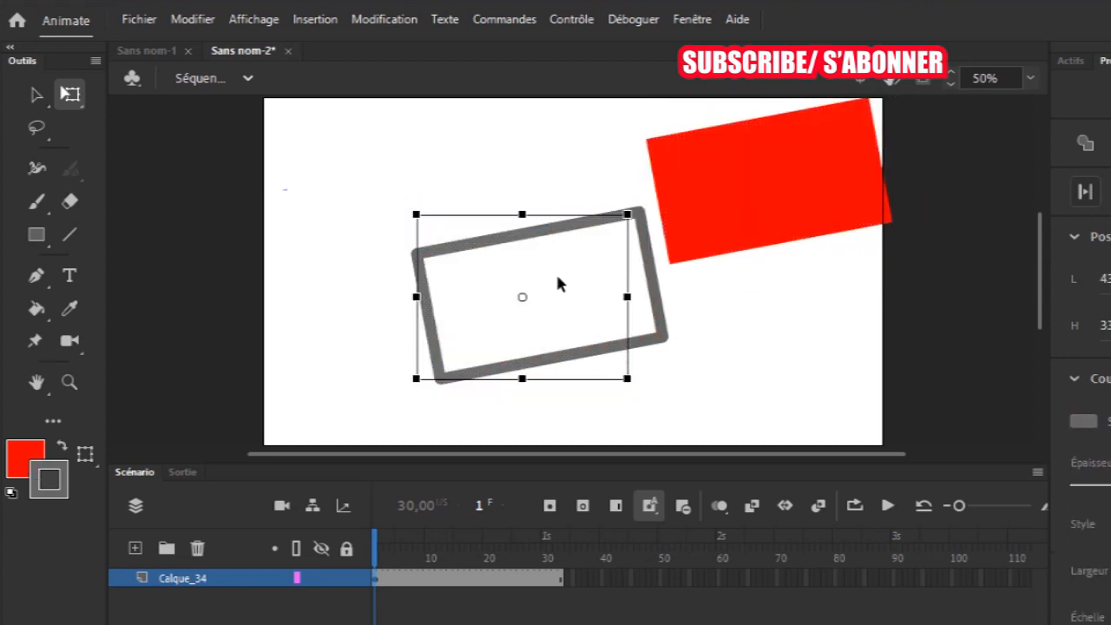
pyautogui.moveTo(532, 232); pyautogui.dragTo(478, 196)
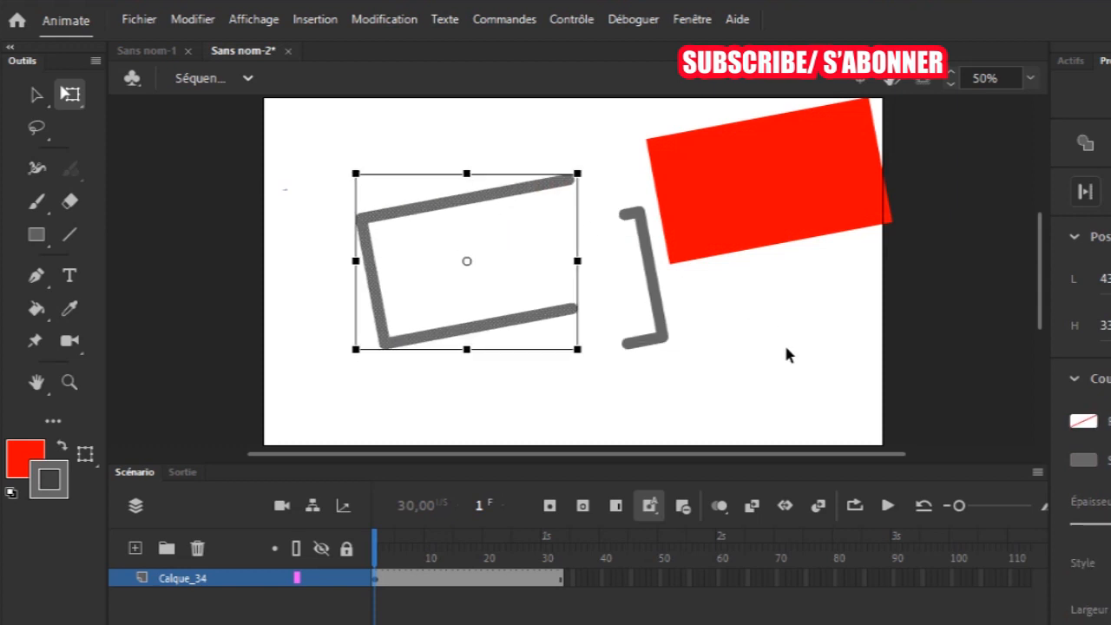
pyautogui.click(785, 350)
# Step: Move the red fill lower on the stage, then cut off its right half and place that piece above the remainder
pyautogui.click(729, 211)
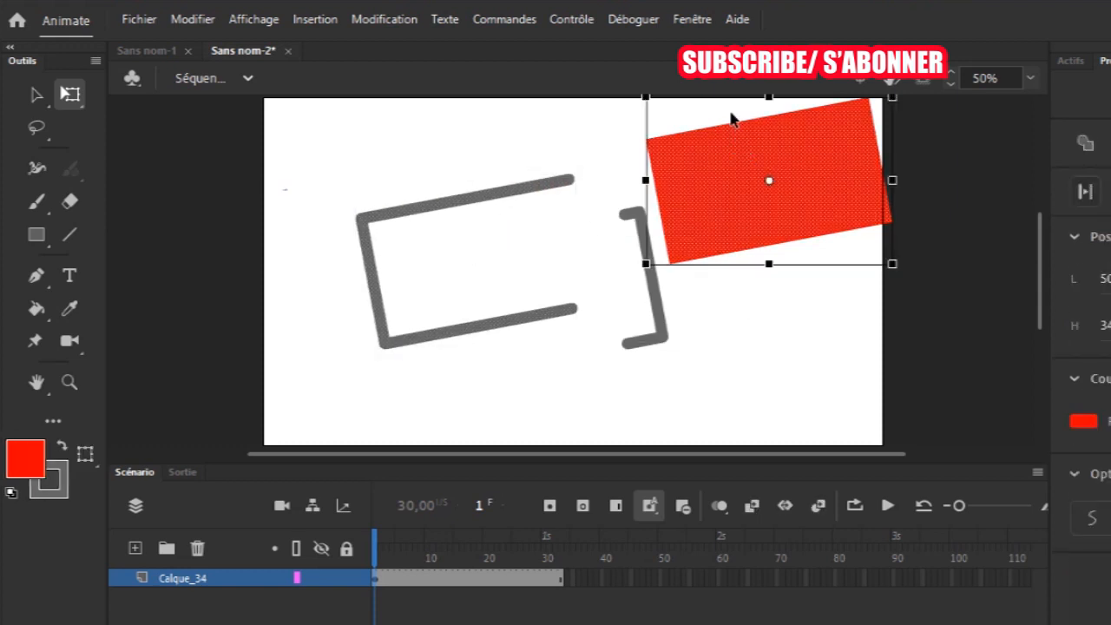
pyautogui.moveTo(763, 185); pyautogui.dragTo(798, 303)
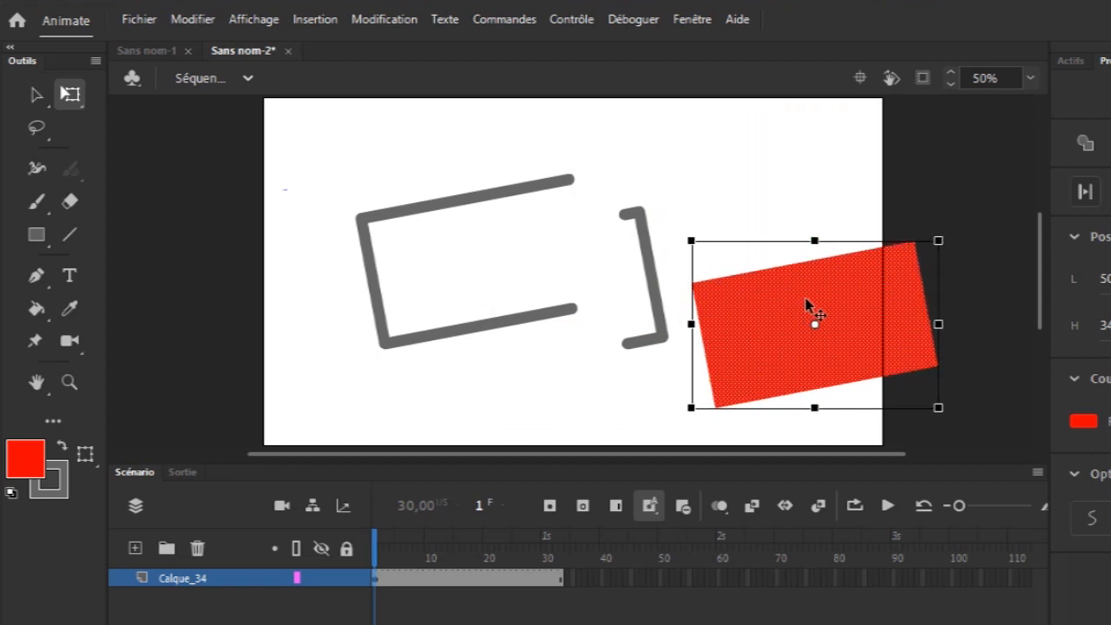
pyautogui.click(727, 164)
pyautogui.moveTo(818, 228); pyautogui.dragTo(953, 446)
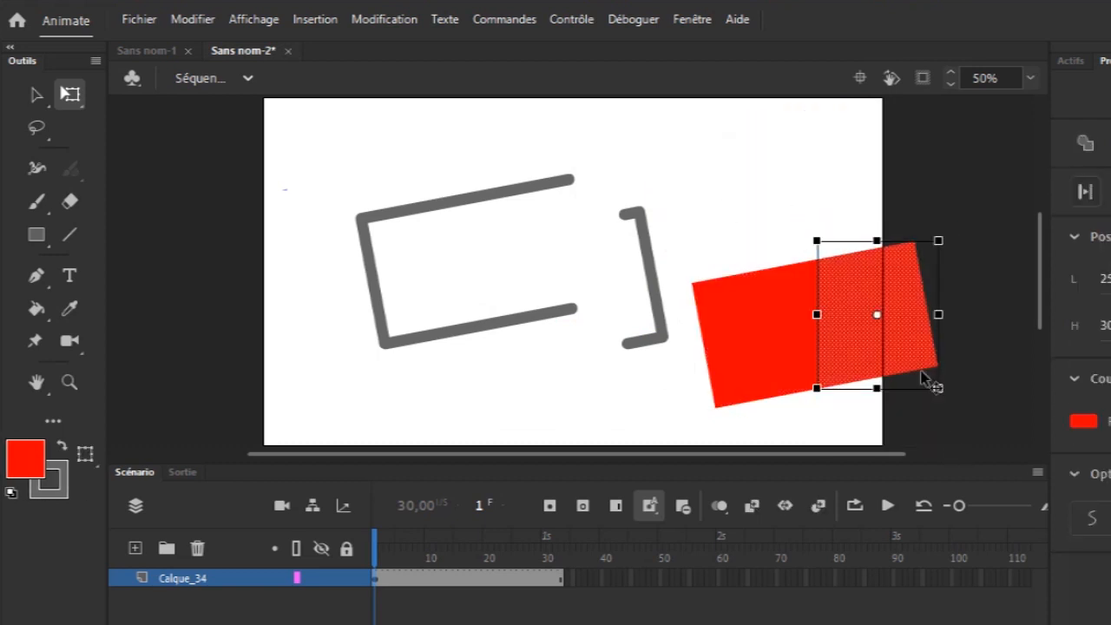
pyautogui.moveTo(911, 350); pyautogui.dragTo(773, 212)
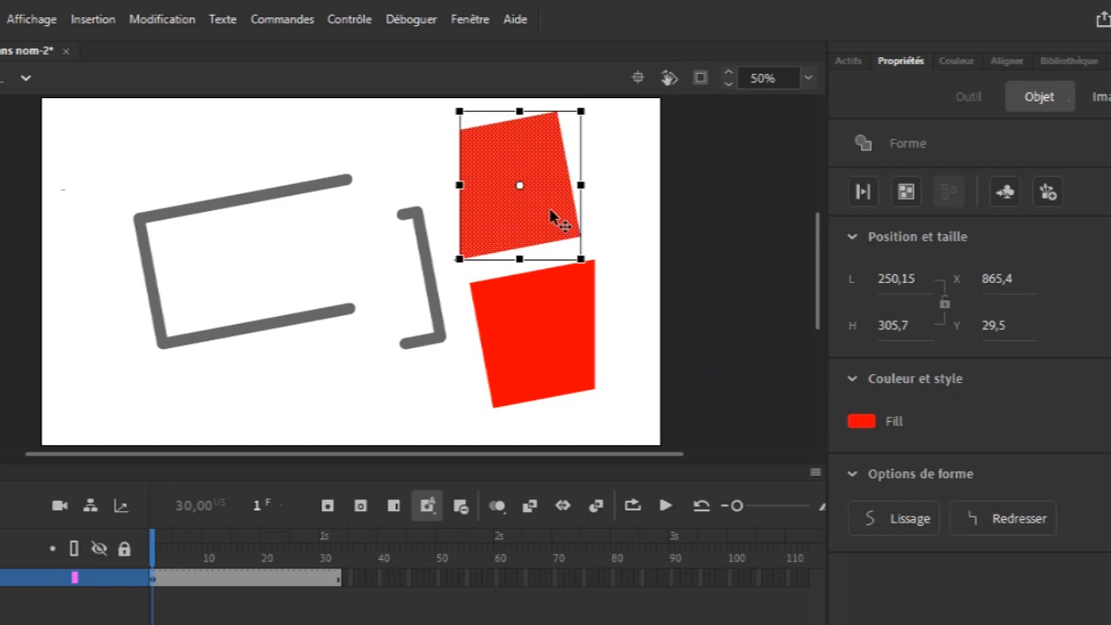
pyautogui.click(635, 341)
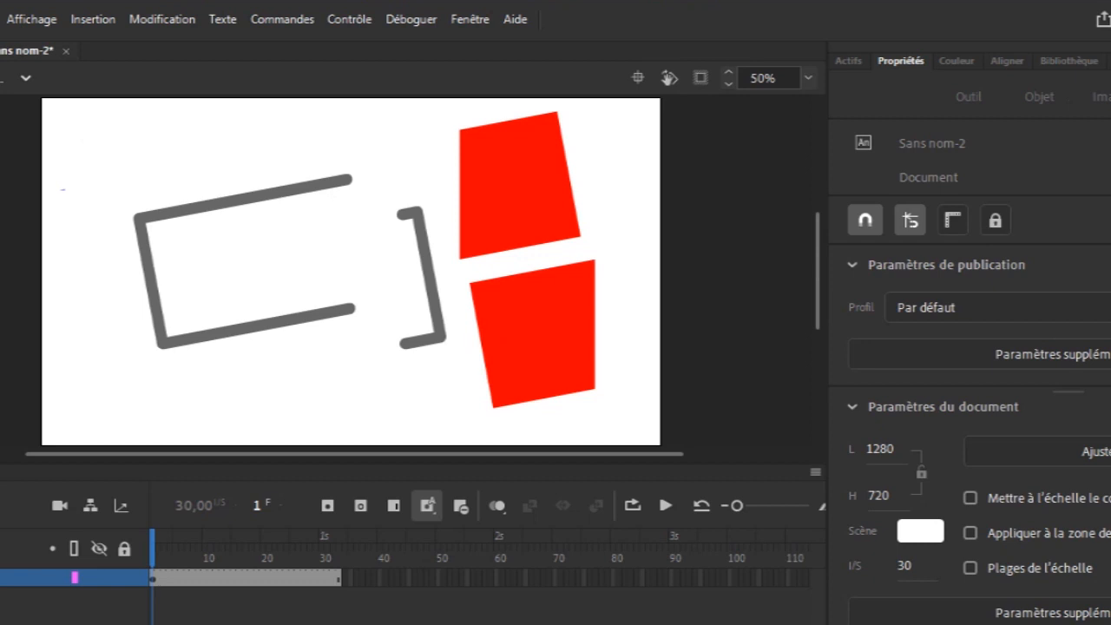
# Step: Lasso the upper part of the upper red piece and change its fill to blue
pyautogui.moveTo(422, 117)
pyautogui.mouseDown()
pyautogui.moveTo(623, 106)
pyautogui.moveTo(587, 184)
pyautogui.moveTo(440, 199)
pyautogui.moveTo(412, 153)
pyautogui.moveTo(421, 113)
pyautogui.mouseUp()
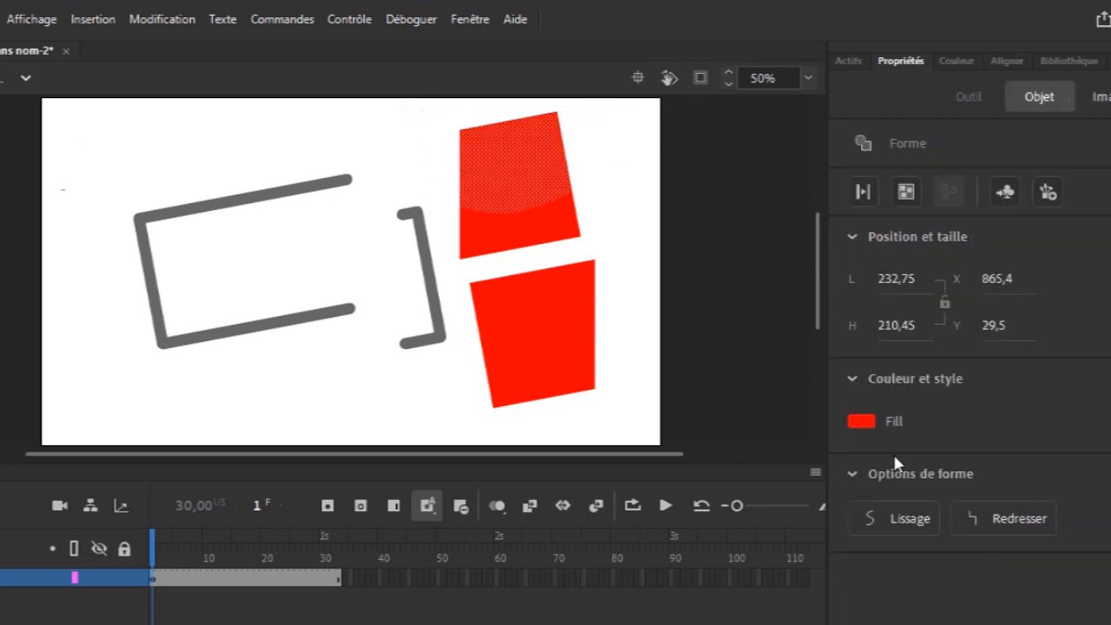
pyautogui.click(860, 419)
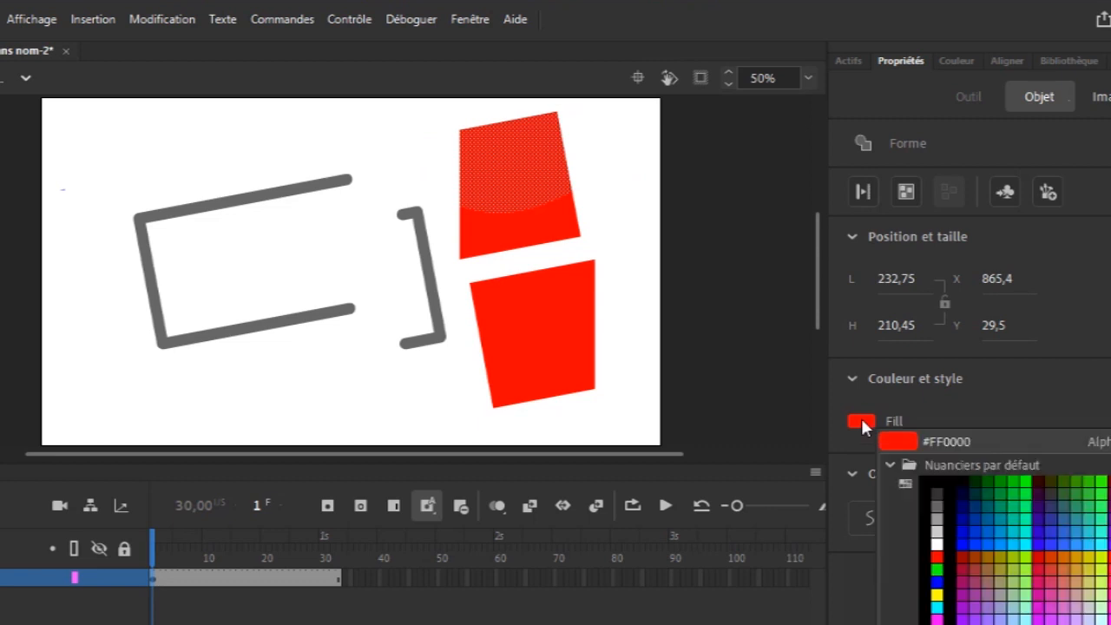
pyautogui.click(936, 579)
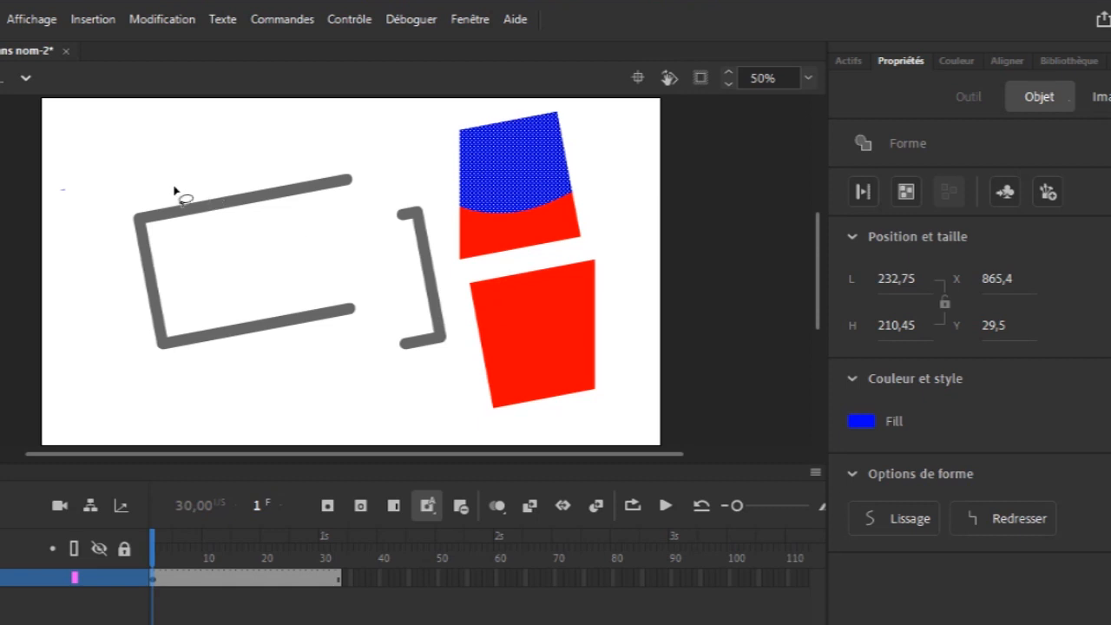
# Step: Lasso the upper part of the small right-hand outline piece and change its stroke colour to yellow
pyautogui.moveTo(380, 197)
pyautogui.mouseDown()
pyautogui.moveTo(441, 224)
pyautogui.moveTo(444, 266)
pyautogui.moveTo(428, 292)
pyautogui.moveTo(374, 247)
pyautogui.moveTo(378, 200)
pyautogui.mouseUp()
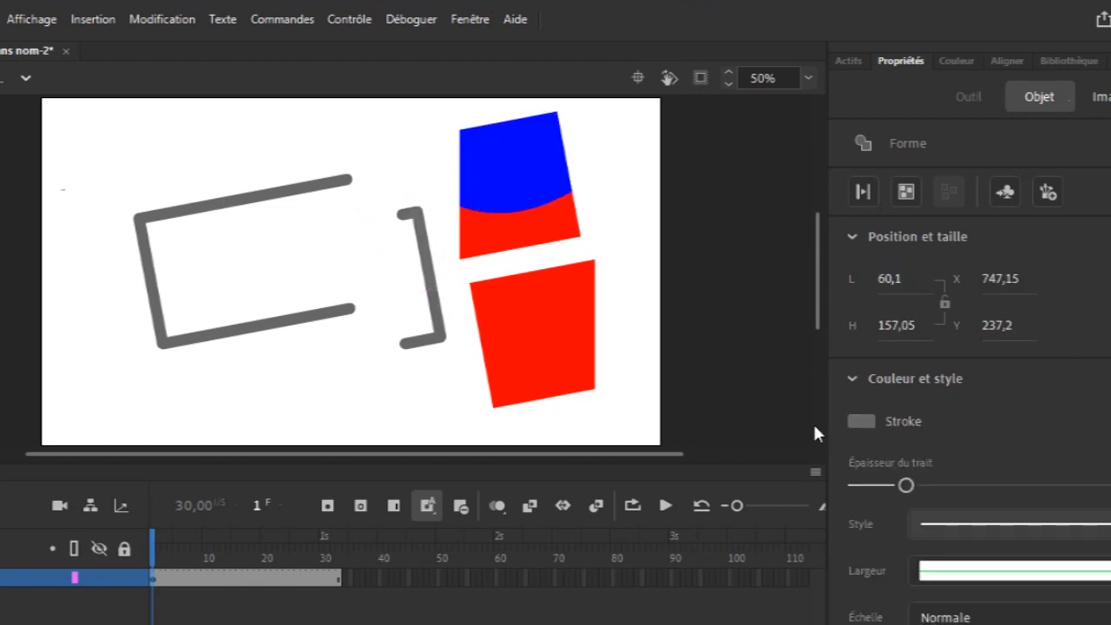
pyautogui.click(866, 424)
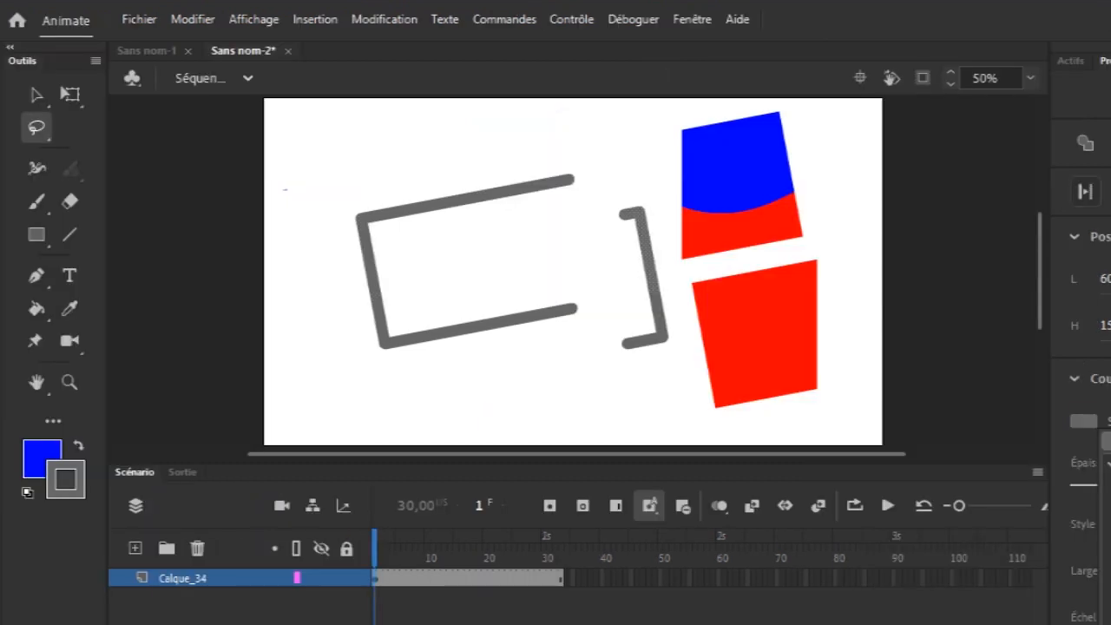
pyautogui.click(1110, 599)
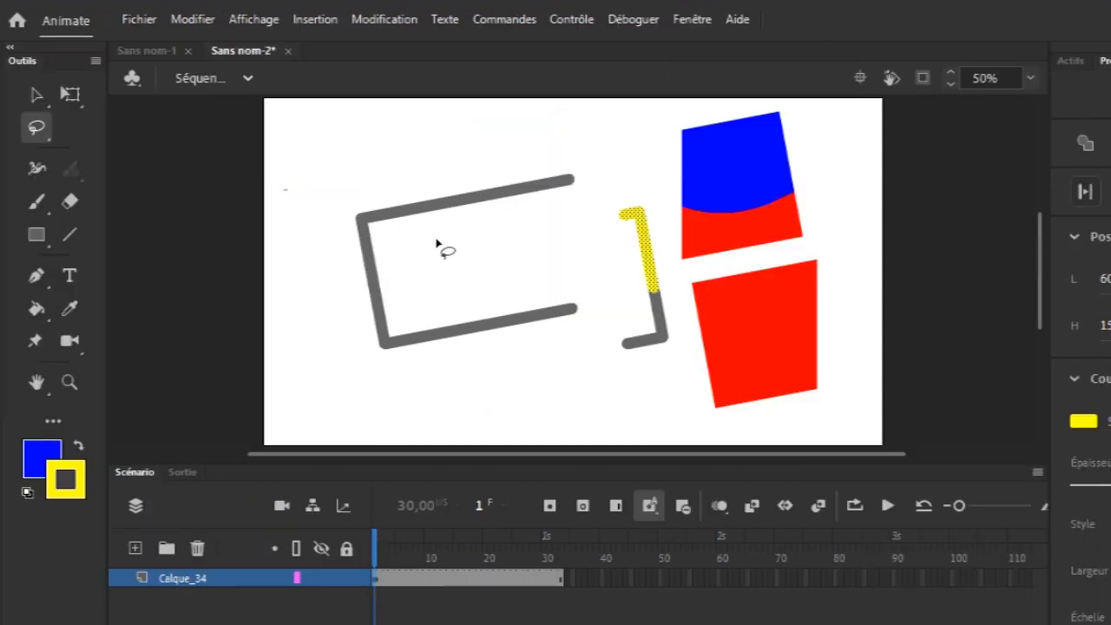
# Step: Lasso the left side and lower-left corner of the large outline piece and change its stroke colour to magenta
pyautogui.moveTo(334, 210)
pyautogui.mouseDown()
pyautogui.moveTo(448, 307)
pyautogui.moveTo(359, 371)
pyautogui.moveTo(307, 219)
pyautogui.moveTo(339, 208)
pyautogui.mouseUp()
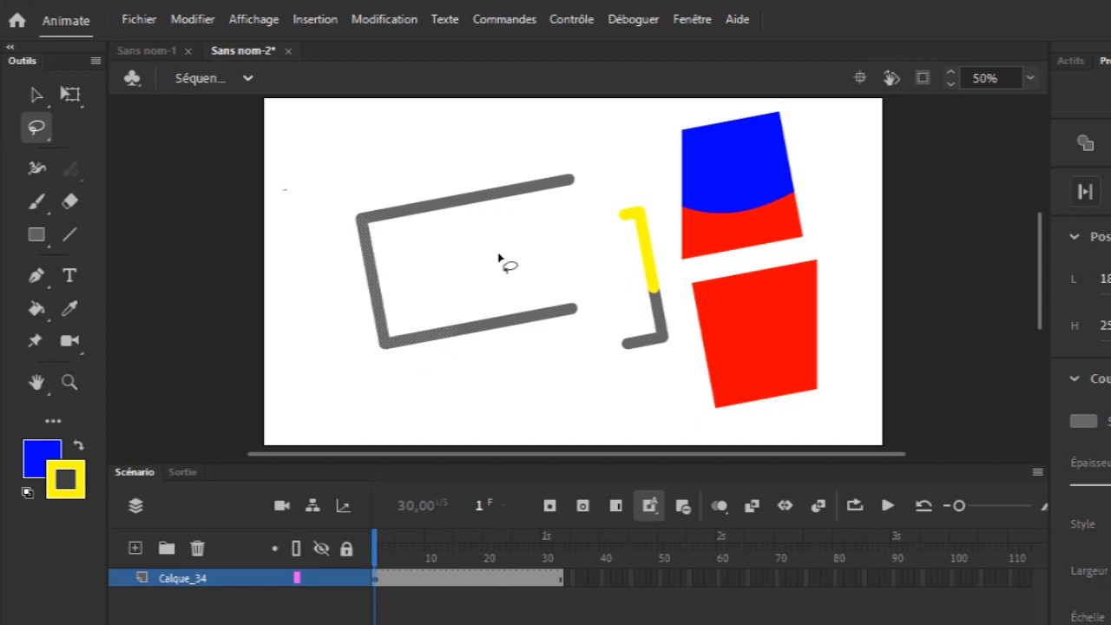
pyautogui.click(1090, 425)
pyautogui.click(1109, 529)
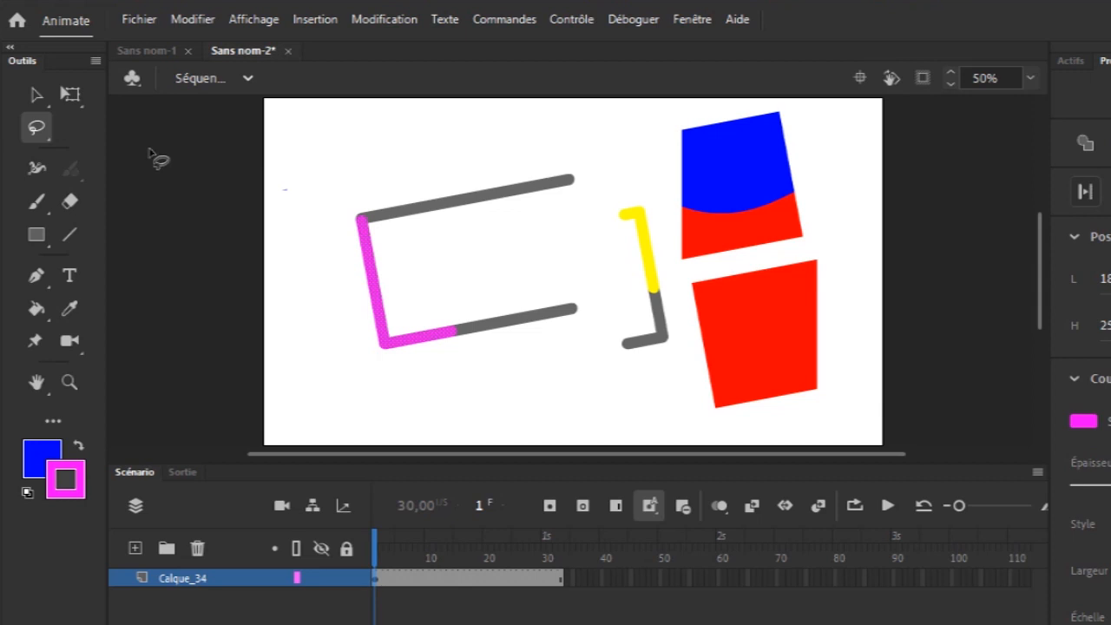
# Step: Use the Width tool to widen the middle of the upper grey line into a thick leaf-like shape
pyautogui.click(38, 94)
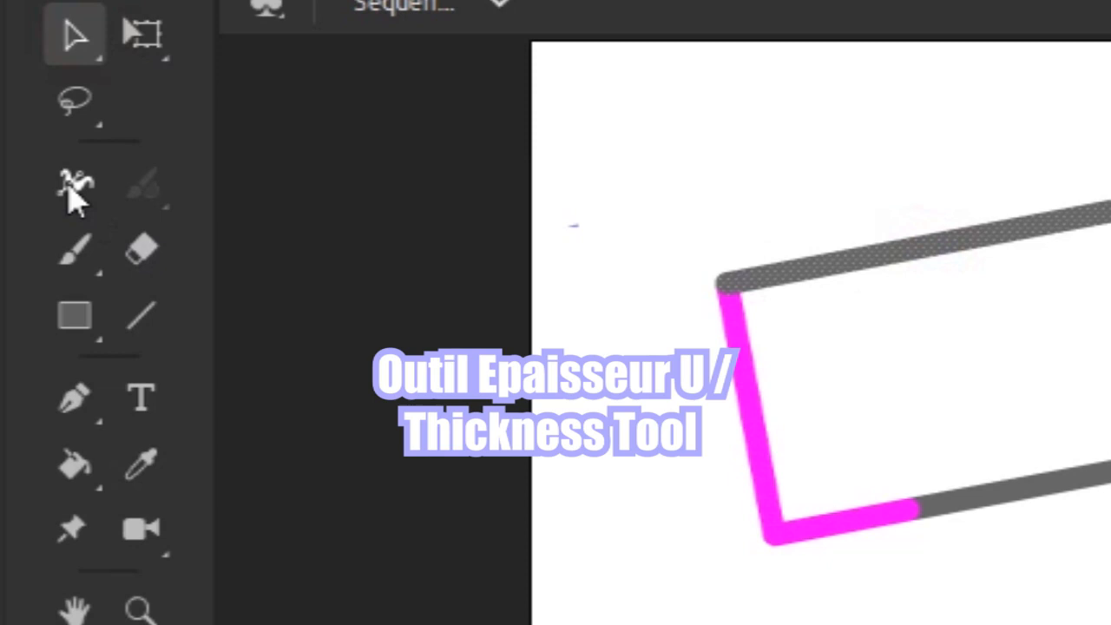
pyautogui.click(34, 169)
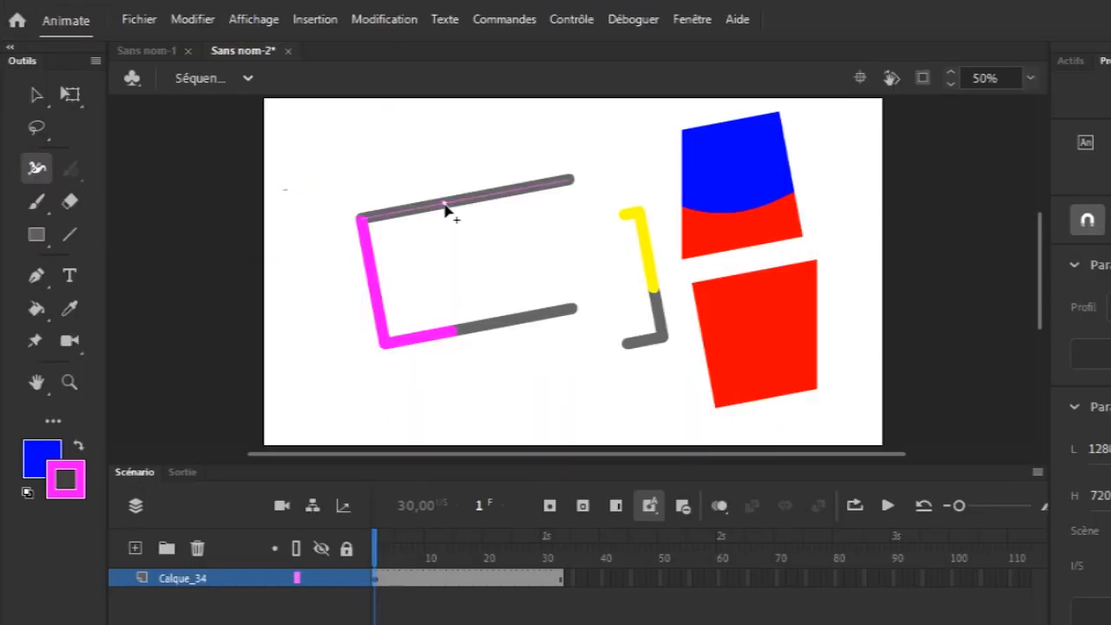
pyautogui.moveTo(897, 254); pyautogui.dragTo(903, 297)
pyautogui.moveTo(446, 226); pyautogui.dragTo(465, 273)
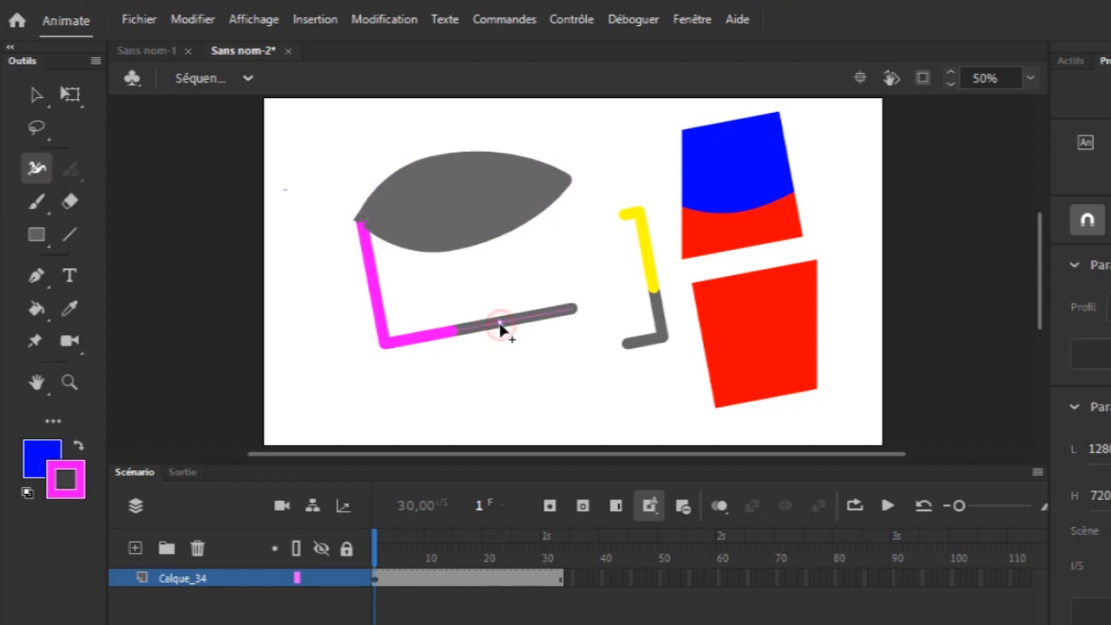
# Step: Use the Width tool to widen the middle of the lower grey line into a rounded leaf shape
pyautogui.moveTo(501, 327); pyautogui.dragTo(516, 374)
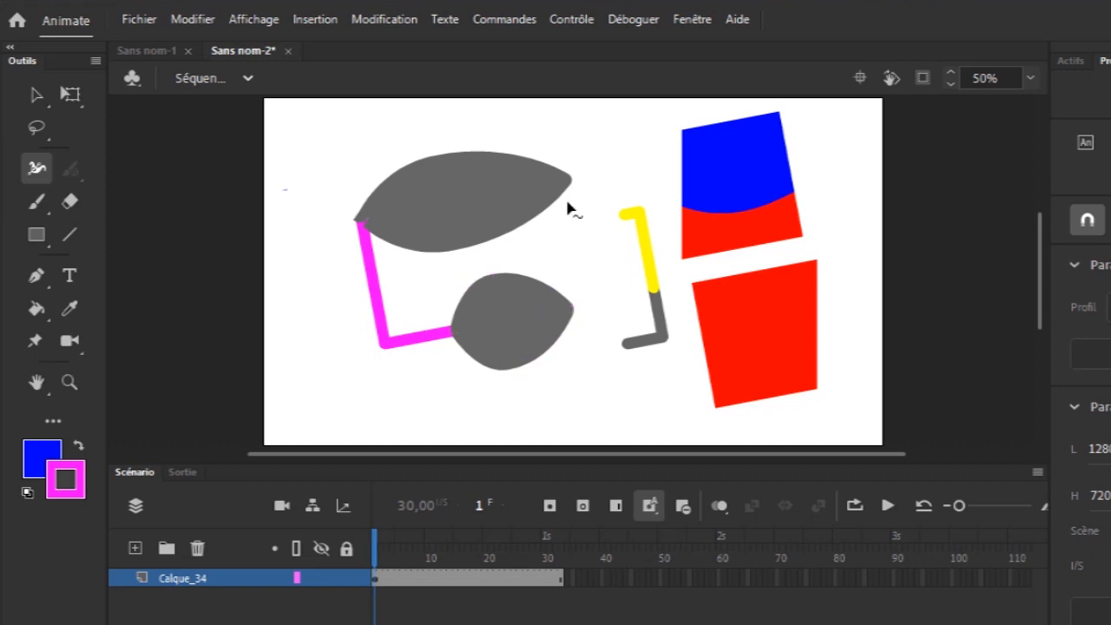
# Step: Set the Eraser tool to the large round tip shape
pyautogui.click(70, 202)
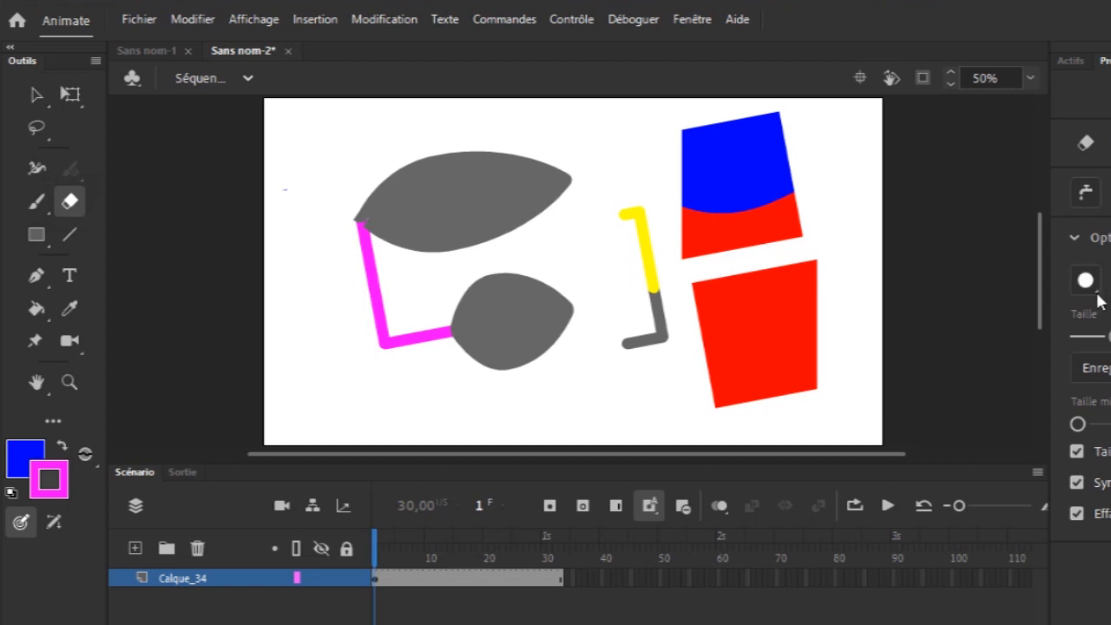
pyautogui.click(1096, 293)
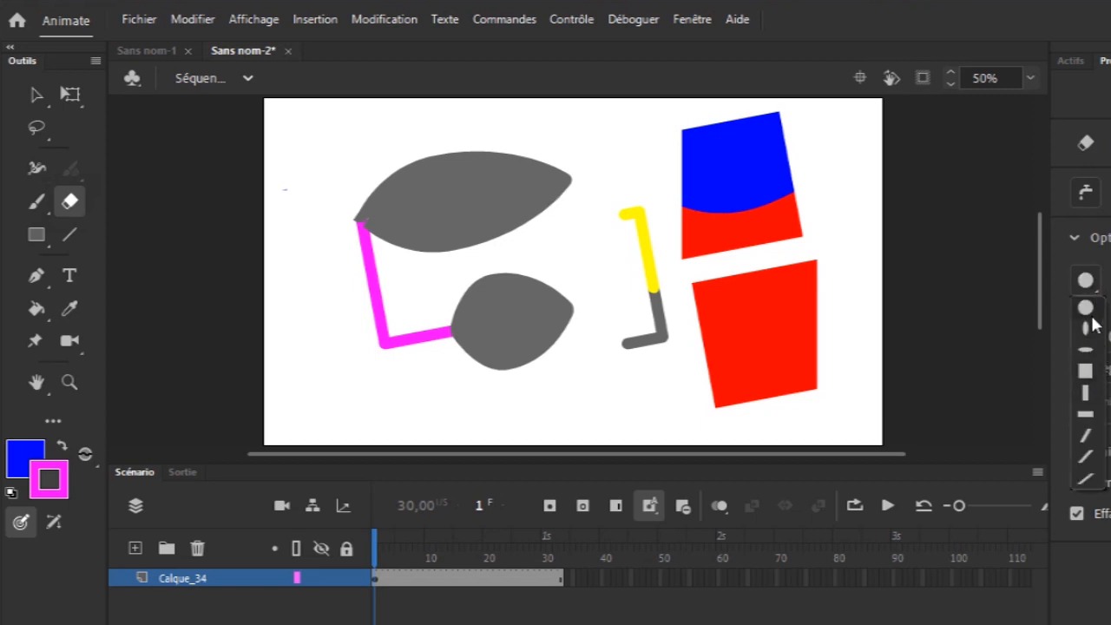
pyautogui.click(1089, 309)
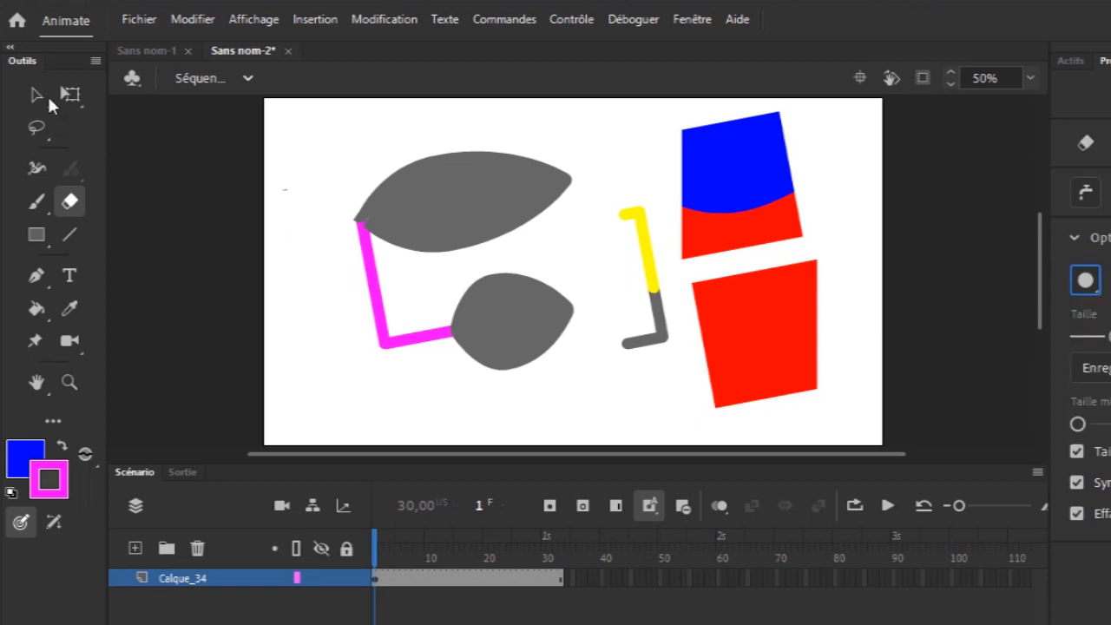
# Step: Delete all the coloured shapes and outline pieces from the stage, including the leftover blue sliver
pyautogui.click(42, 94)
pyautogui.moveTo(289, 122); pyautogui.dragTo(851, 420)
pyautogui.press('Delete')
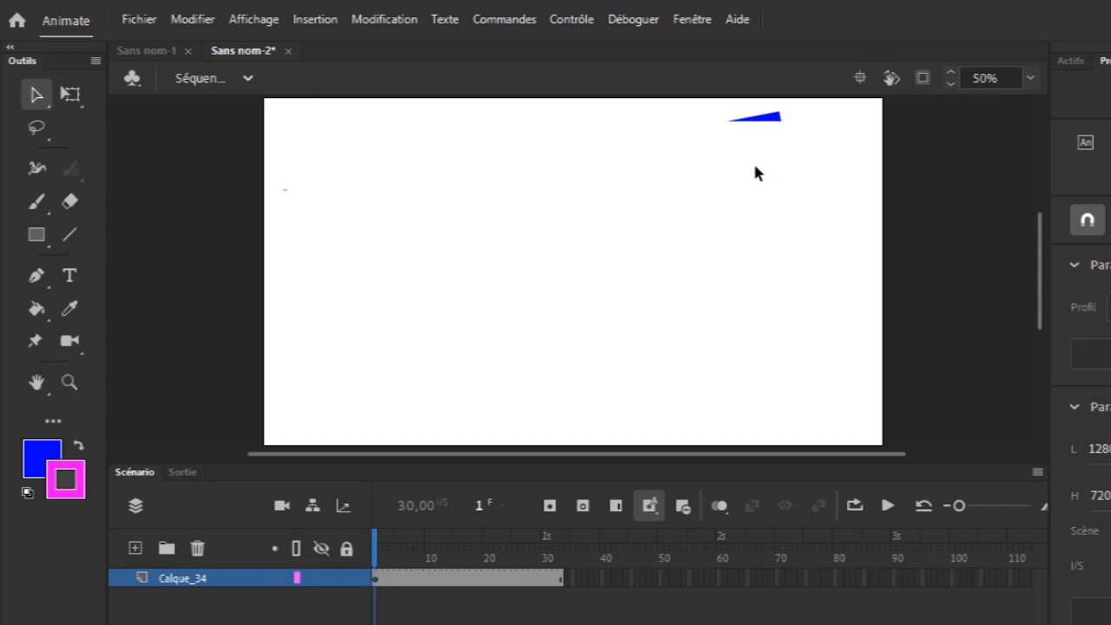
pyautogui.moveTo(719, 113); pyautogui.dragTo(845, 217)
pyautogui.press('Delete')
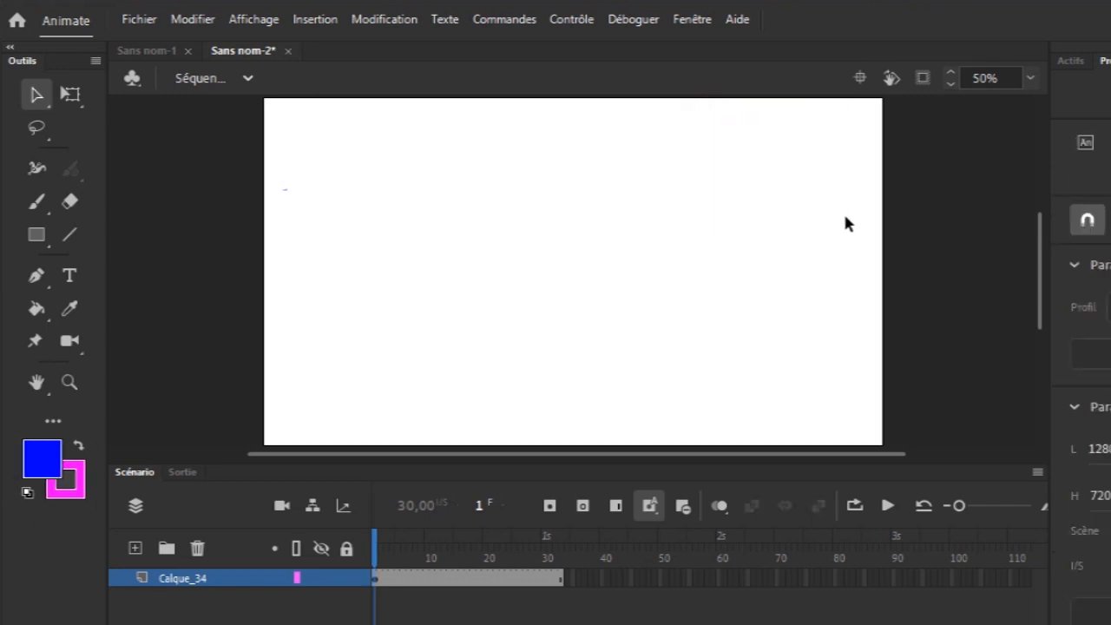
# Step: Draw a large circle with blue fill and magenta stroke in the lower middle of the stage using the Oval tool
pyautogui.click(41, 239)
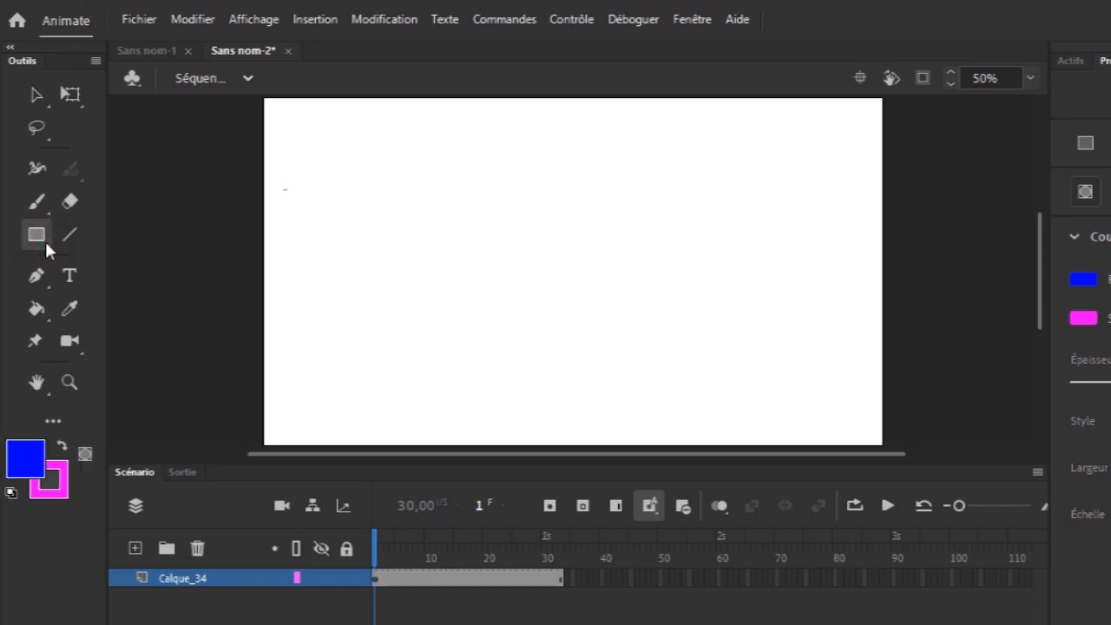
pyautogui.click(45, 239)
pyautogui.click(136, 295)
pyautogui.moveTo(504, 236)
pyautogui.mouseDown()
pyautogui.moveTo(575, 286)
pyautogui.moveTo(671, 382)
pyautogui.moveTo(669, 414)
pyautogui.mouseUp()
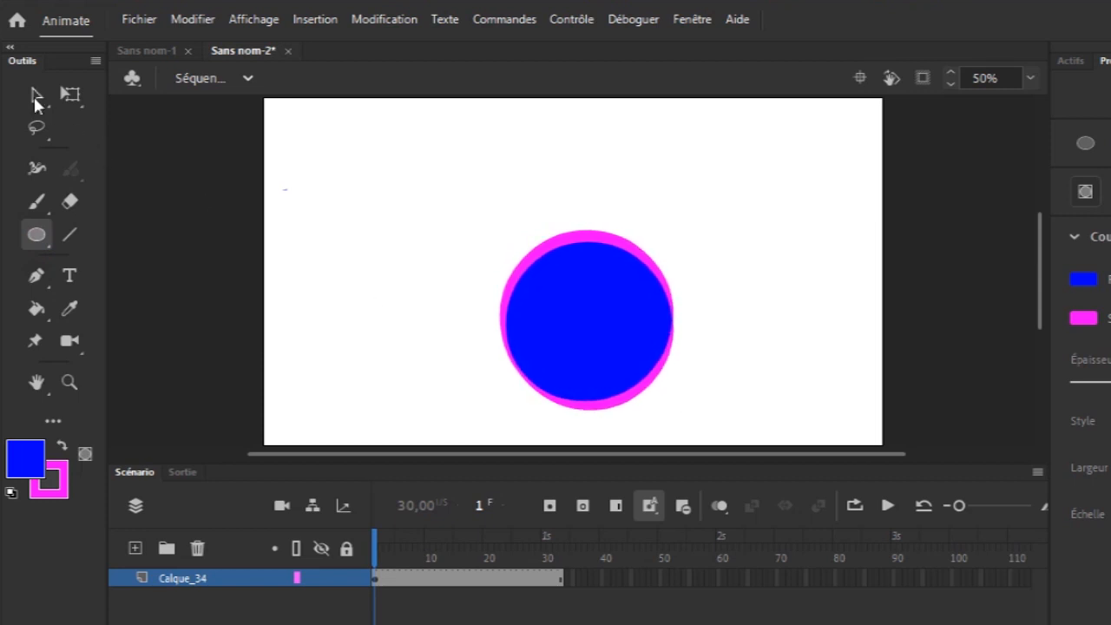
# Step: Move the whole circle up to the middle of the stage and apply a tapered width profile to its magenta stroke
pyautogui.click(33, 98)
pyautogui.moveTo(426, 209)
pyautogui.mouseDown()
pyautogui.moveTo(716, 373)
pyautogui.moveTo(717, 426)
pyautogui.mouseUp()
pyautogui.moveTo(586, 340); pyautogui.dragTo(587, 262)
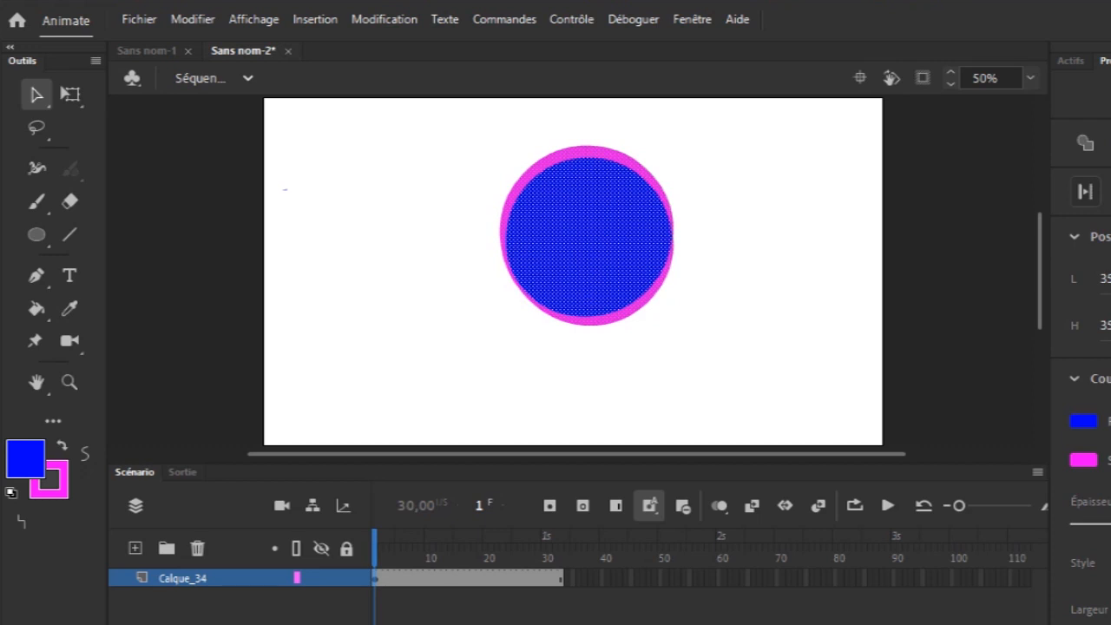
pyautogui.click(1110, 609)
pyautogui.click(703, 330)
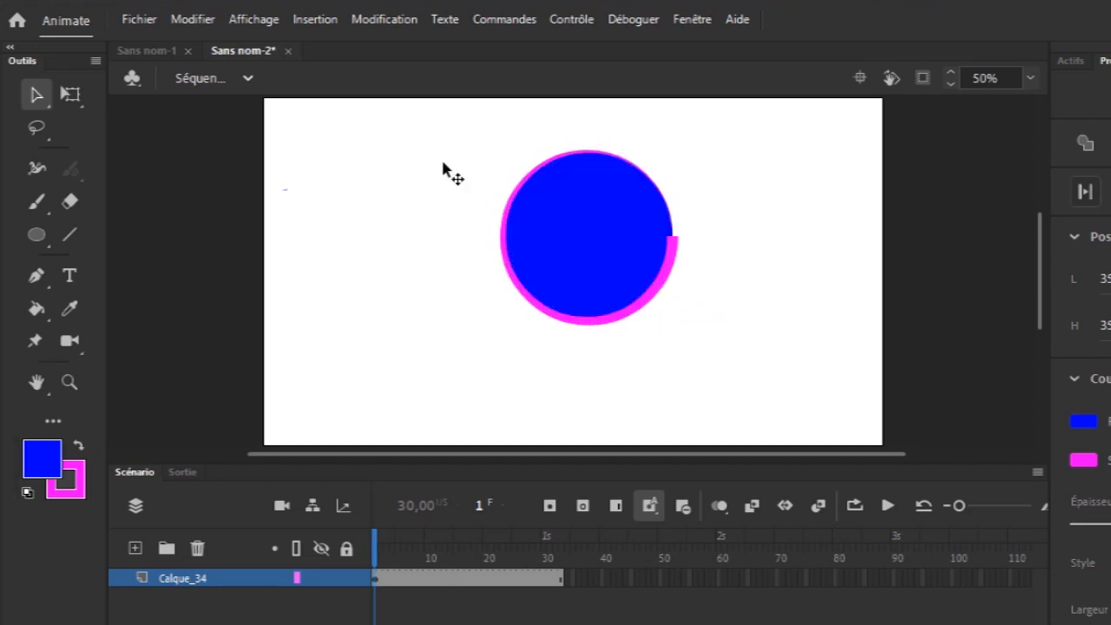
# Step: Duplicate the circle with its outline towards the lower-right part of the stage
pyautogui.moveTo(415, 131); pyautogui.dragTo(725, 324)
pyautogui.moveTo(596, 265); pyautogui.dragTo(751, 365)
# Step: Move the original circle to the upper-left part of the stage and delete the stray magenta stroke fragment left behind
pyautogui.moveTo(468, 116)
pyautogui.mouseDown()
pyautogui.moveTo(645, 249)
pyautogui.moveTo(673, 330)
pyautogui.mouseUp()
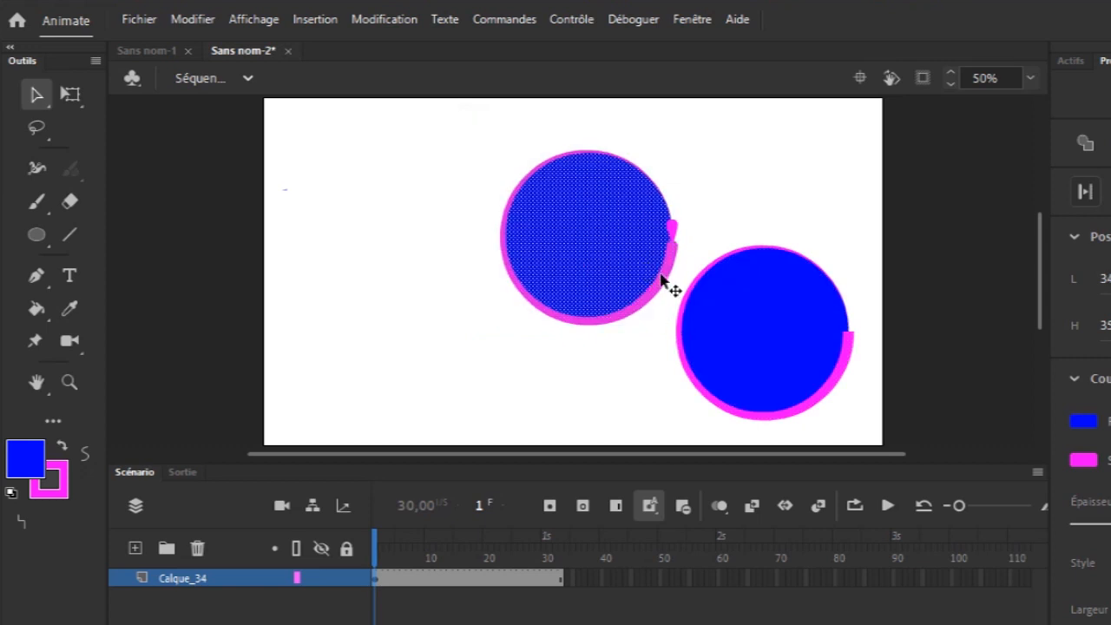
pyautogui.moveTo(582, 266); pyautogui.dragTo(513, 266)
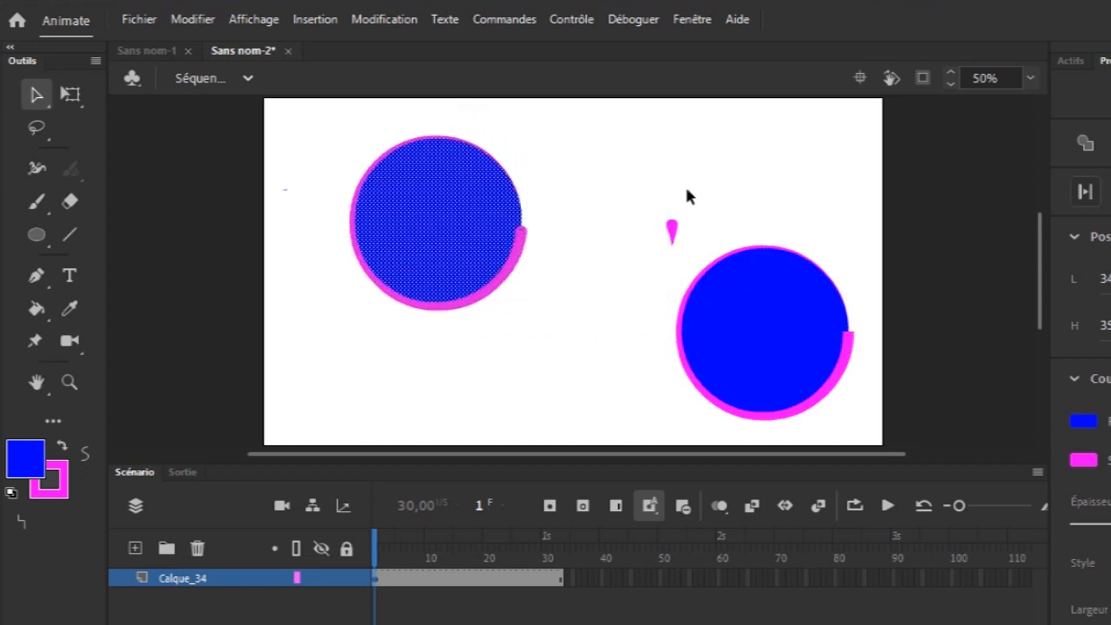
pyautogui.moveTo(712, 251); pyautogui.dragTo(712, 264)
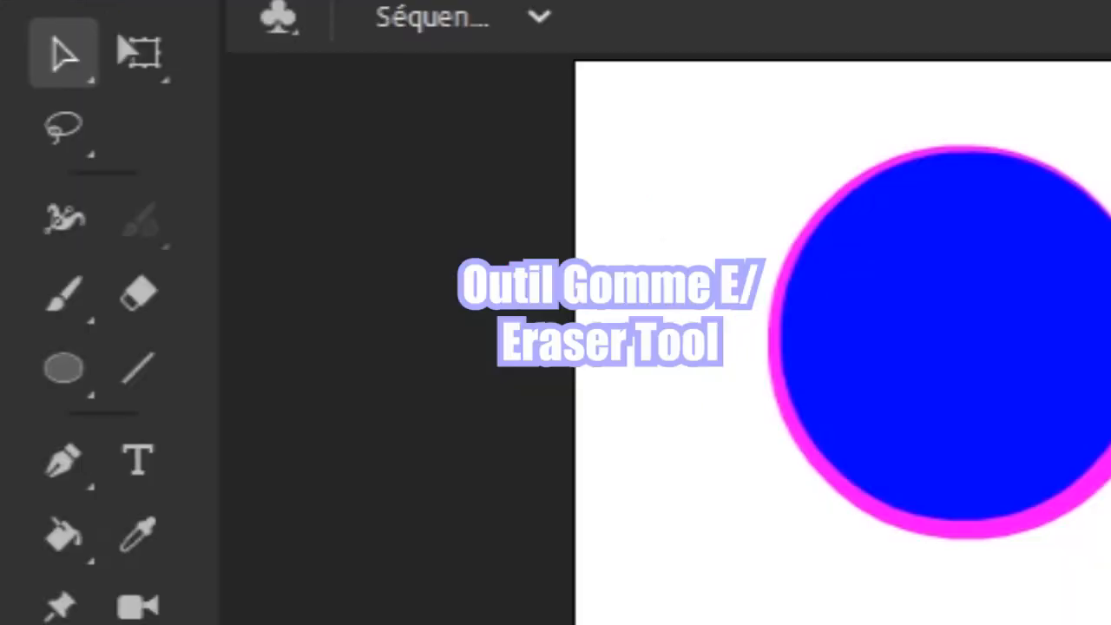
# Step: Erase five strips across the upper-left circle with the Eraser tool, cutting it into separate horizontal bands
pyautogui.click(139, 295)
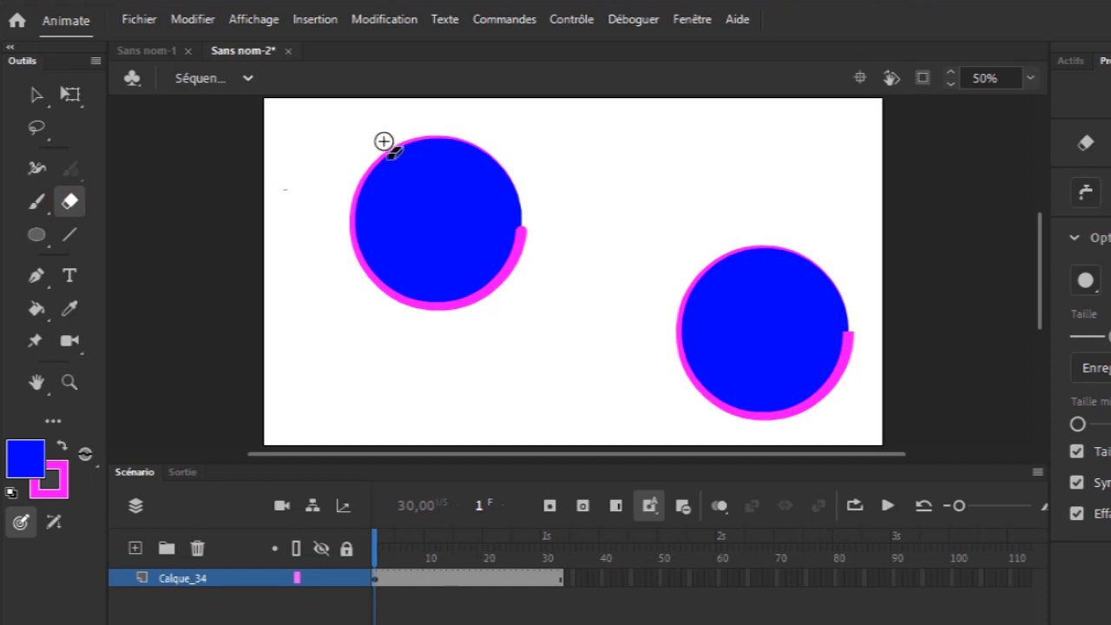
pyautogui.moveTo(833, 147); pyautogui.dragTo(1058, 206)
pyautogui.moveTo(479, 162); pyautogui.dragTo(574, 134)
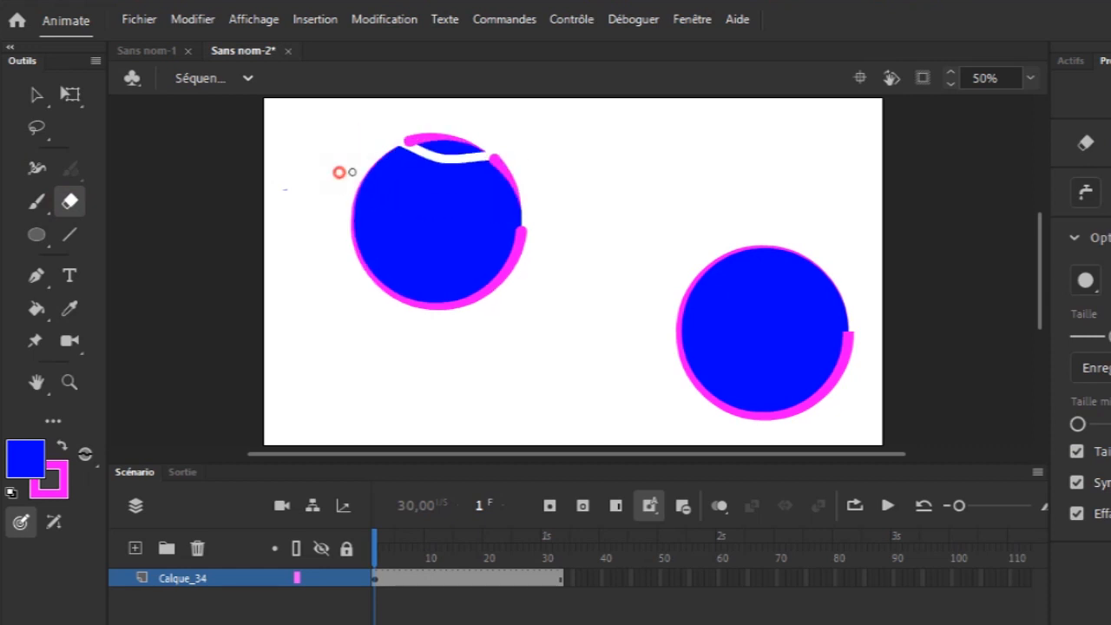
pyautogui.moveTo(340, 171); pyautogui.dragTo(671, 164)
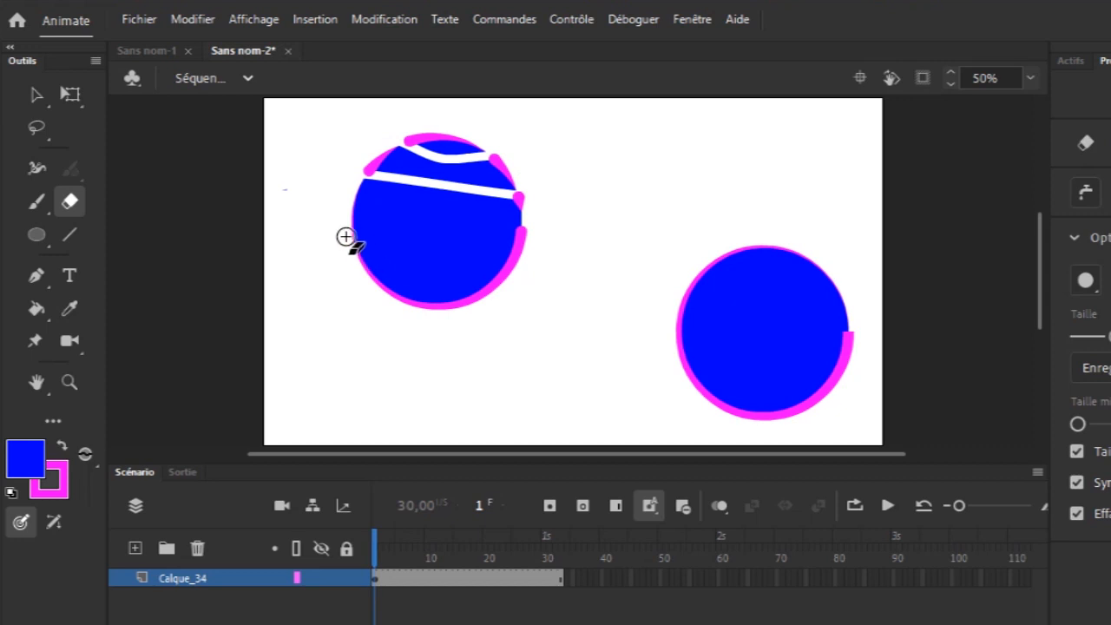
pyautogui.moveTo(331, 211); pyautogui.dragTo(596, 216)
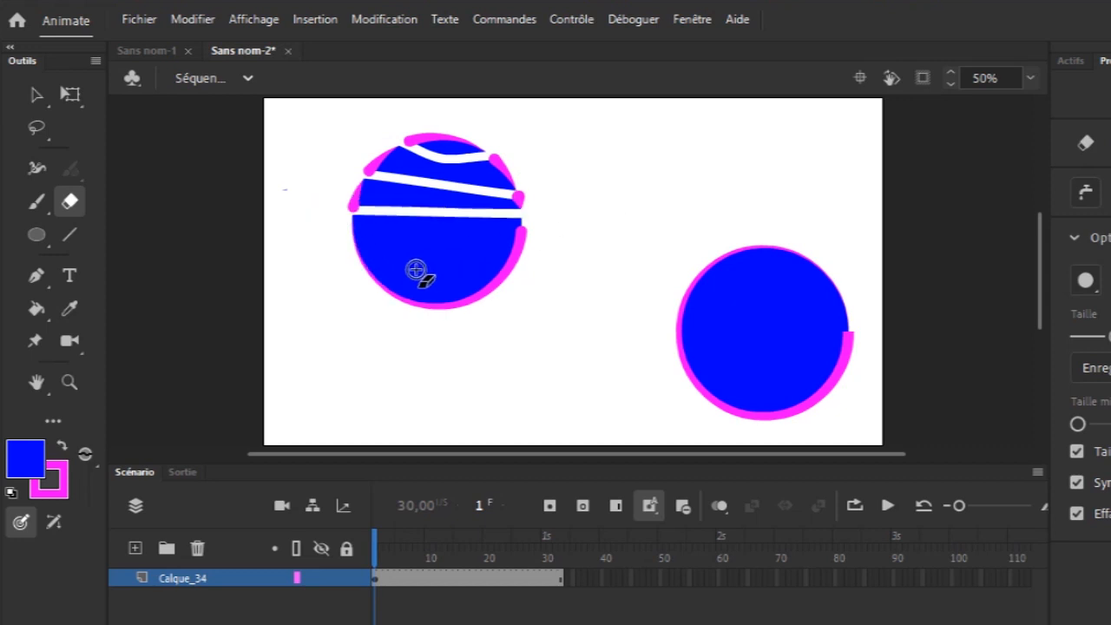
pyautogui.moveTo(338, 245); pyautogui.dragTo(447, 229)
pyautogui.moveTo(572, 289); pyautogui.dragTo(574, 293)
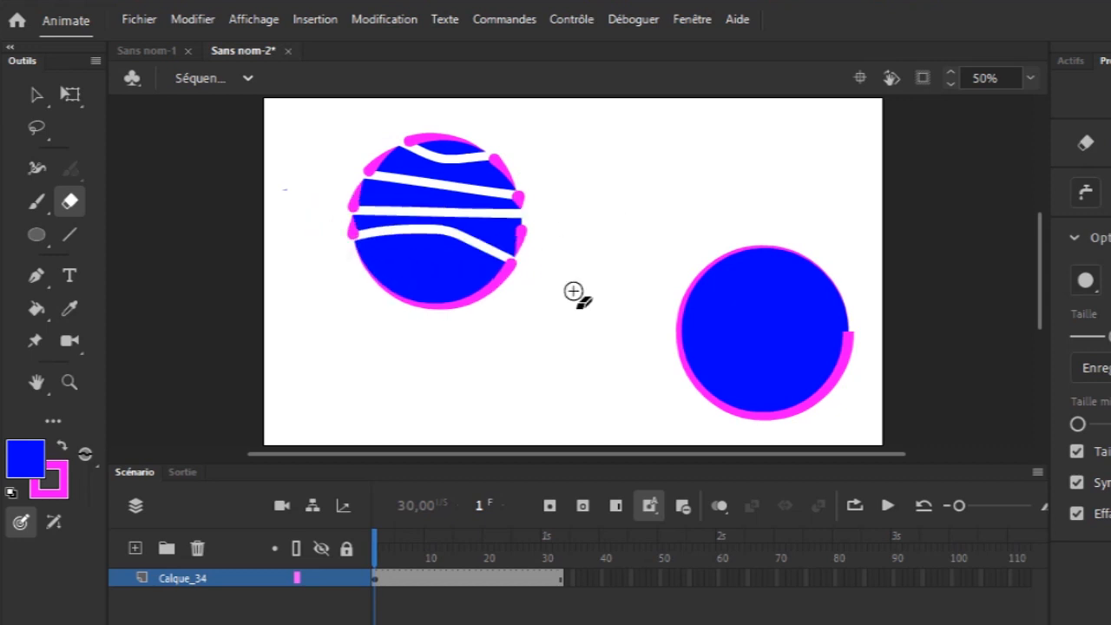
pyautogui.moveTo(341, 266); pyautogui.dragTo(516, 307)
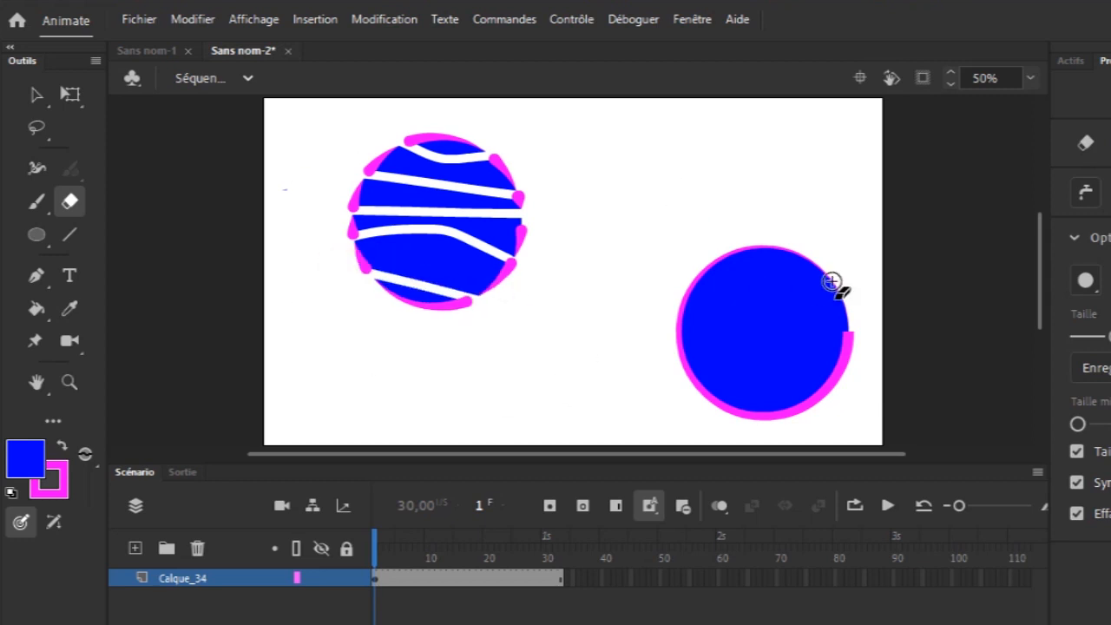
# Step: Erase one slanted strip across the top of the lower-right circle and two roughly vertical strips through it
pyautogui.moveTo(831, 252); pyautogui.dragTo(577, 284)
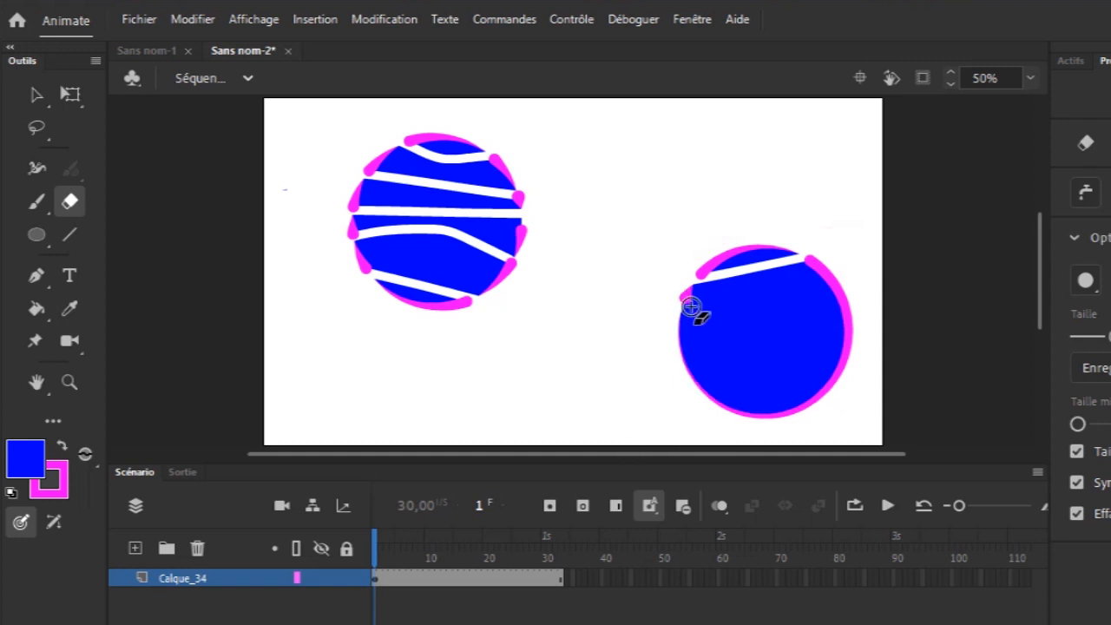
pyautogui.moveTo(719, 228); pyautogui.dragTo(688, 442)
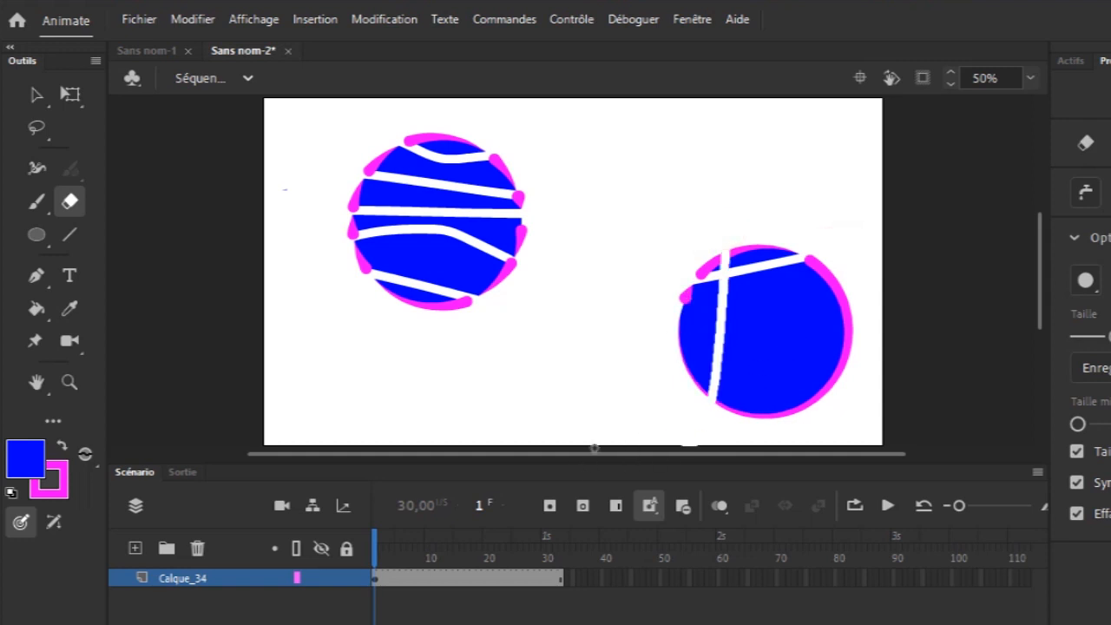
pyautogui.moveTo(755, 249); pyautogui.dragTo(781, 443)
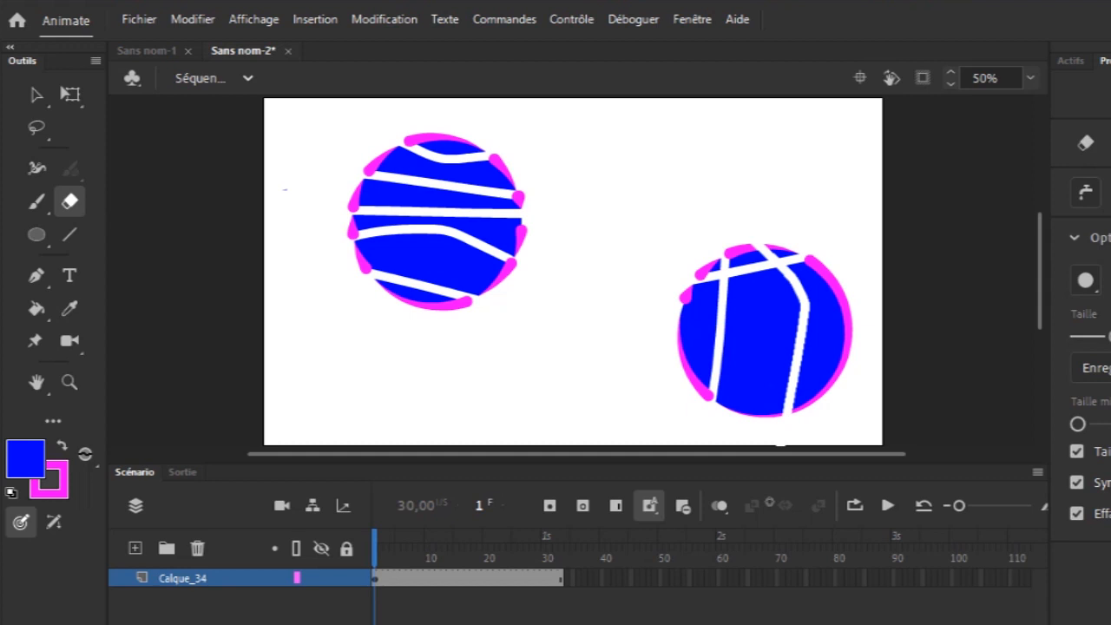
# Step: Change the fill of the second band from the top of the upper-left circle to olive
pyautogui.click(36, 96)
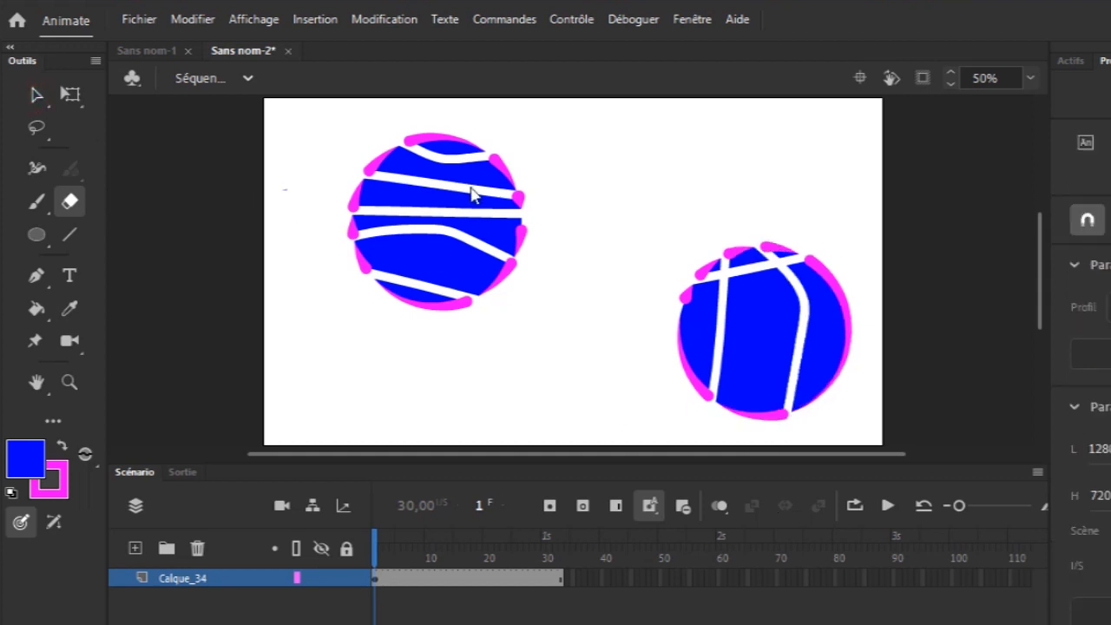
pyautogui.click(489, 181)
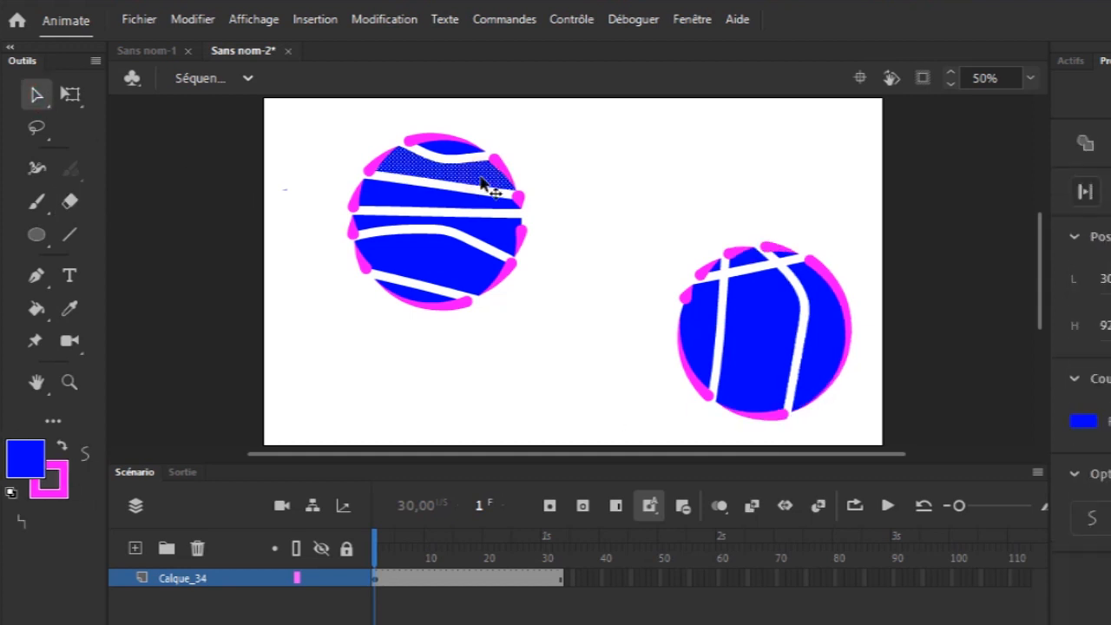
pyautogui.click(1084, 424)
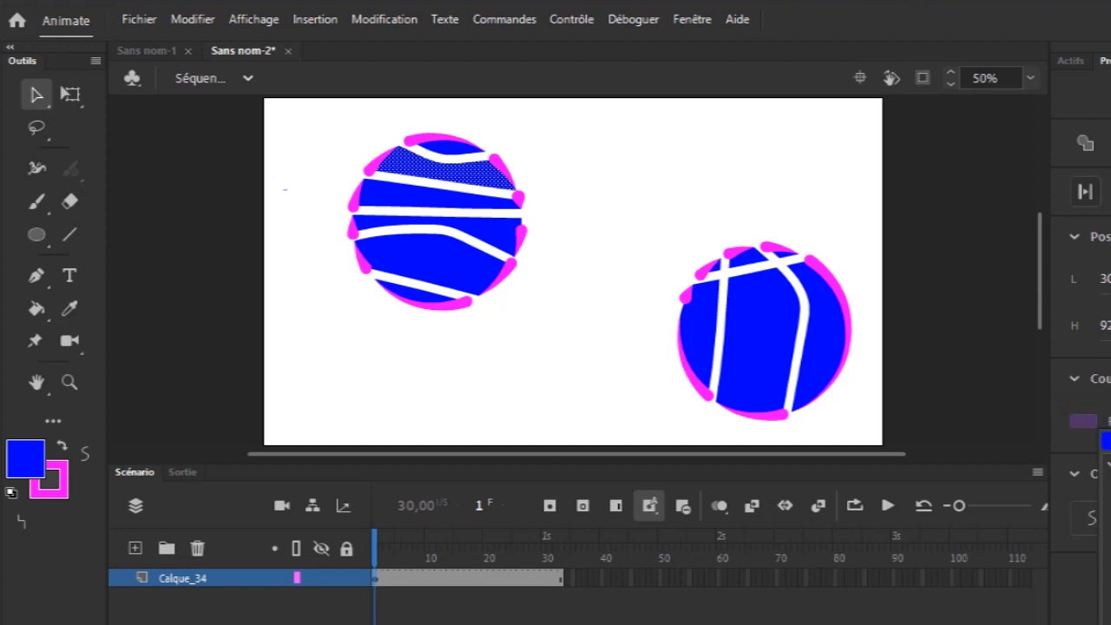
pyautogui.click(1109, 536)
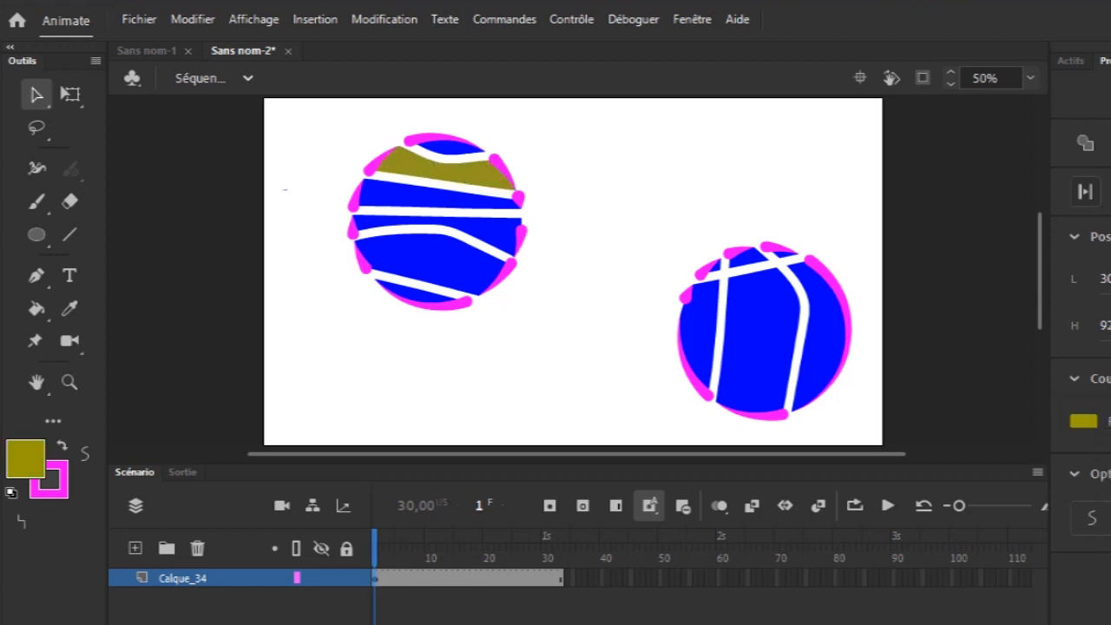
# Step: Change the fill of the wide band second from the bottom of the upper-left circle to dark pink
pyautogui.click(460, 273)
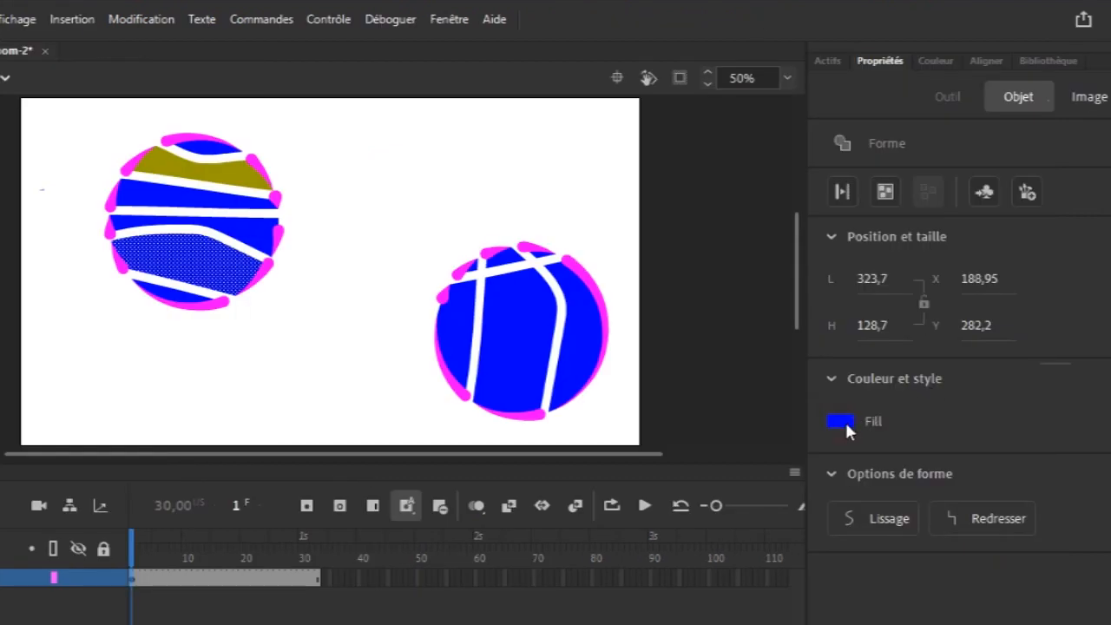
pyautogui.click(844, 421)
pyautogui.click(1023, 580)
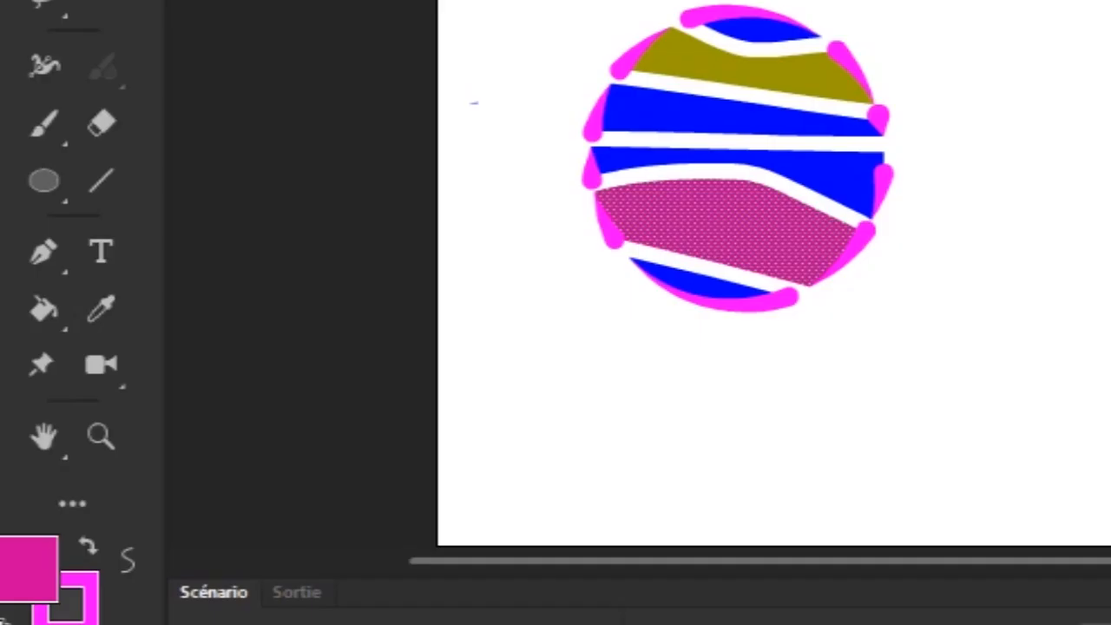
# Step: Sample the dark pink band with the Eyedropper and fill all the blue pieces of the lower-right circle with it
pyautogui.click(100, 309)
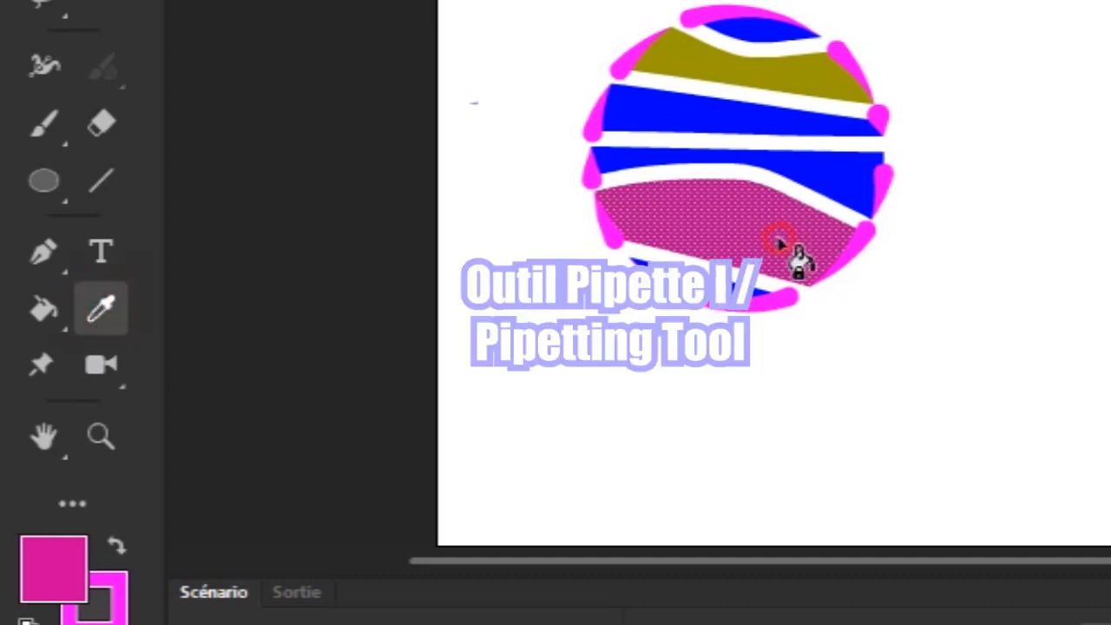
pyautogui.click(778, 243)
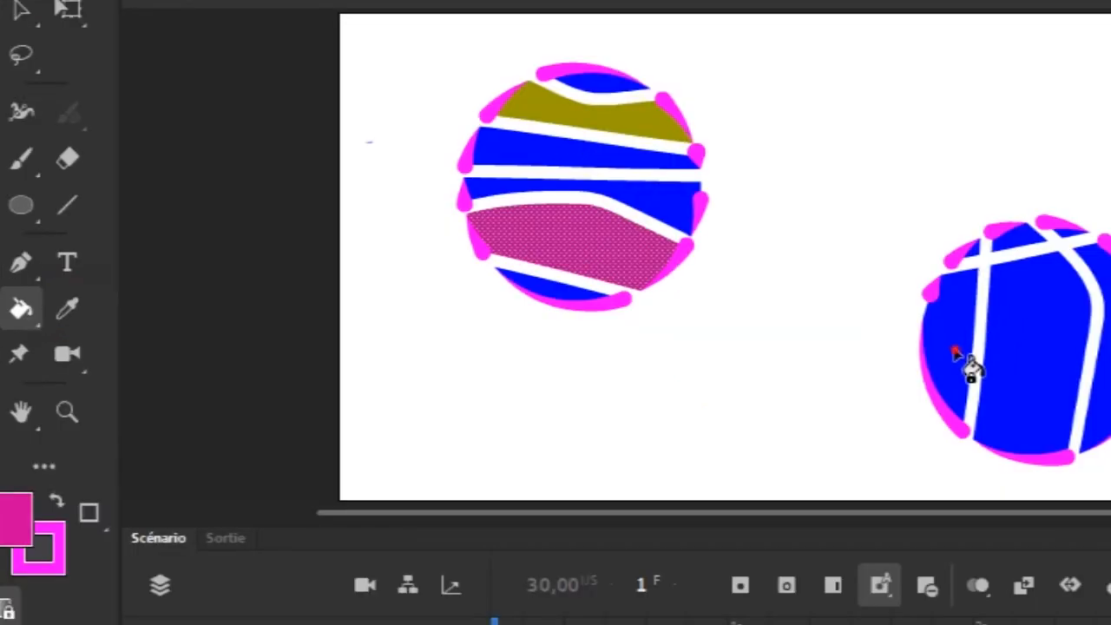
pyautogui.click(955, 350)
pyautogui.click(1026, 361)
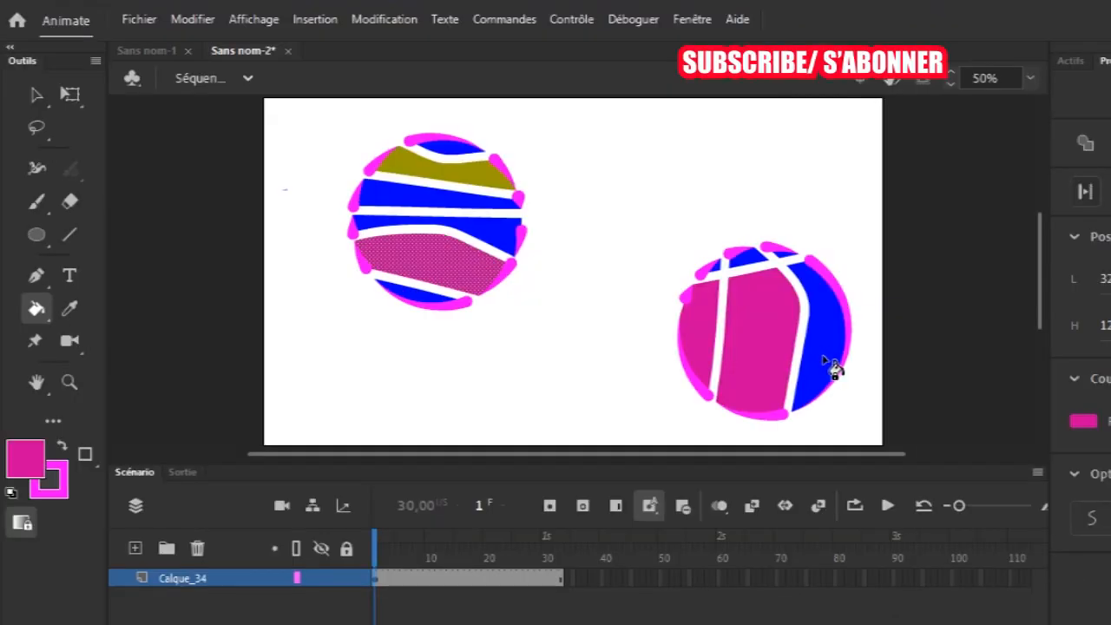
pyautogui.click(1100, 377)
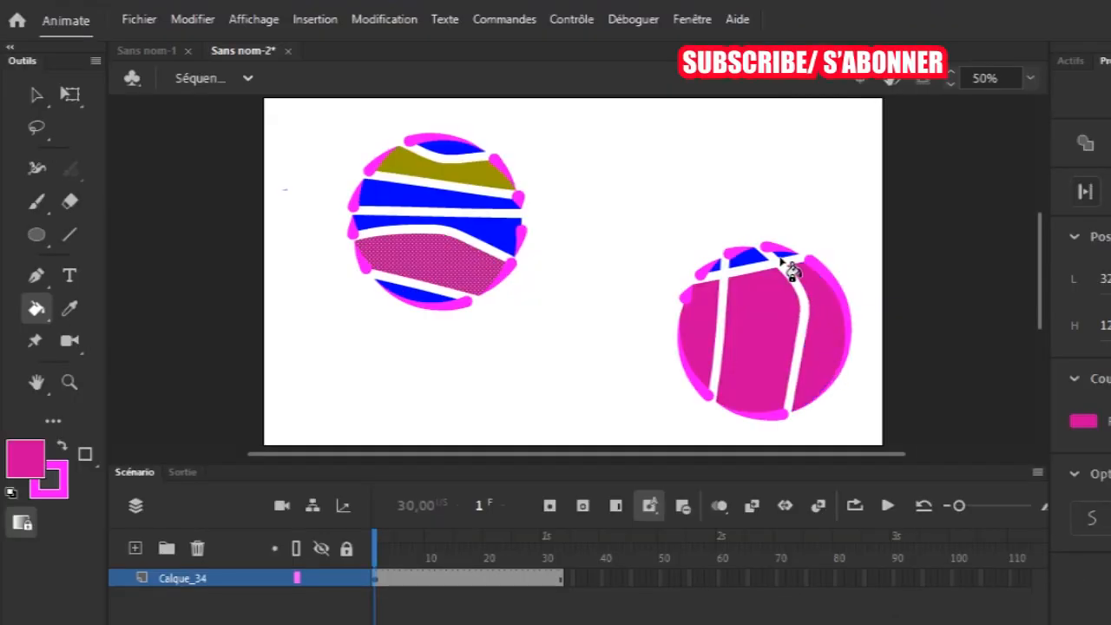
pyautogui.click(751, 260)
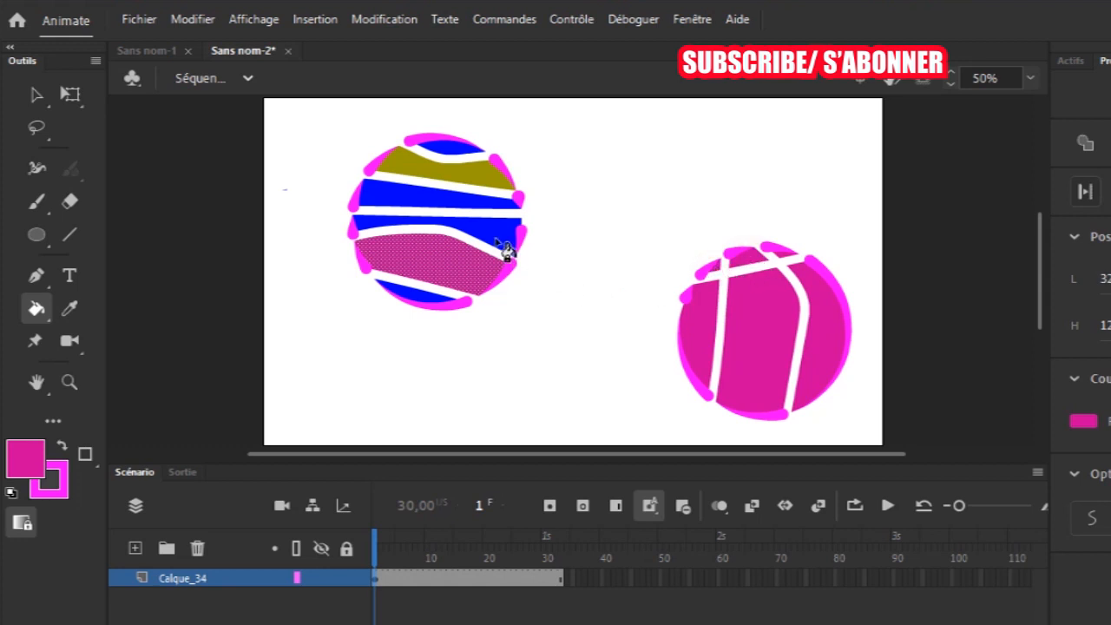
# Step: Fill the remaining blue and olive bands of the upper-left circle with the sampled dark pink
pyautogui.click(496, 243)
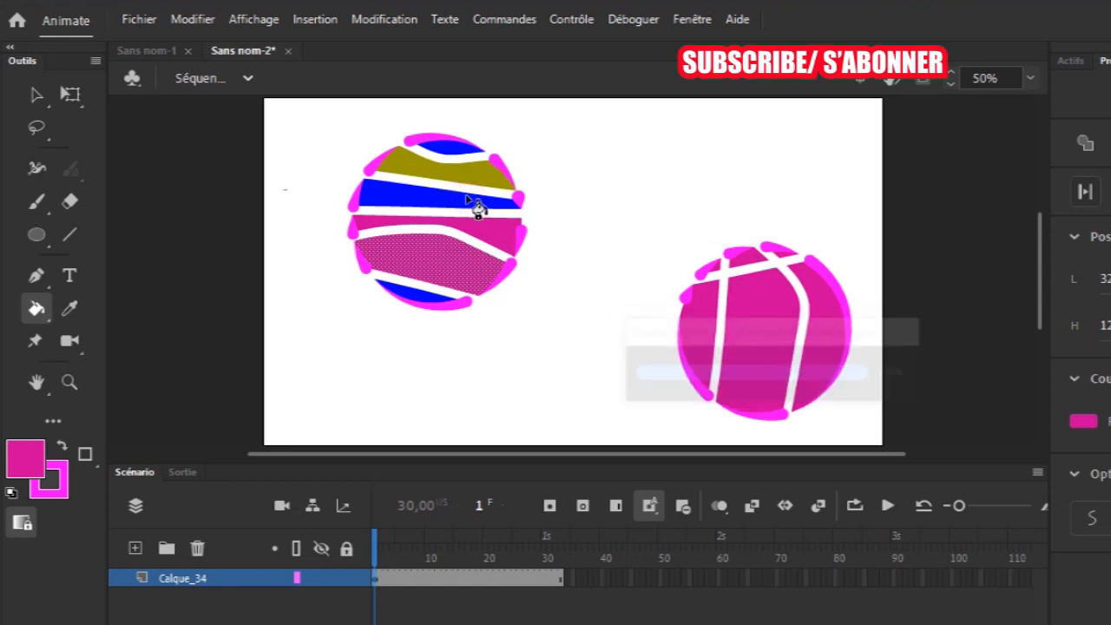
pyautogui.click(475, 205)
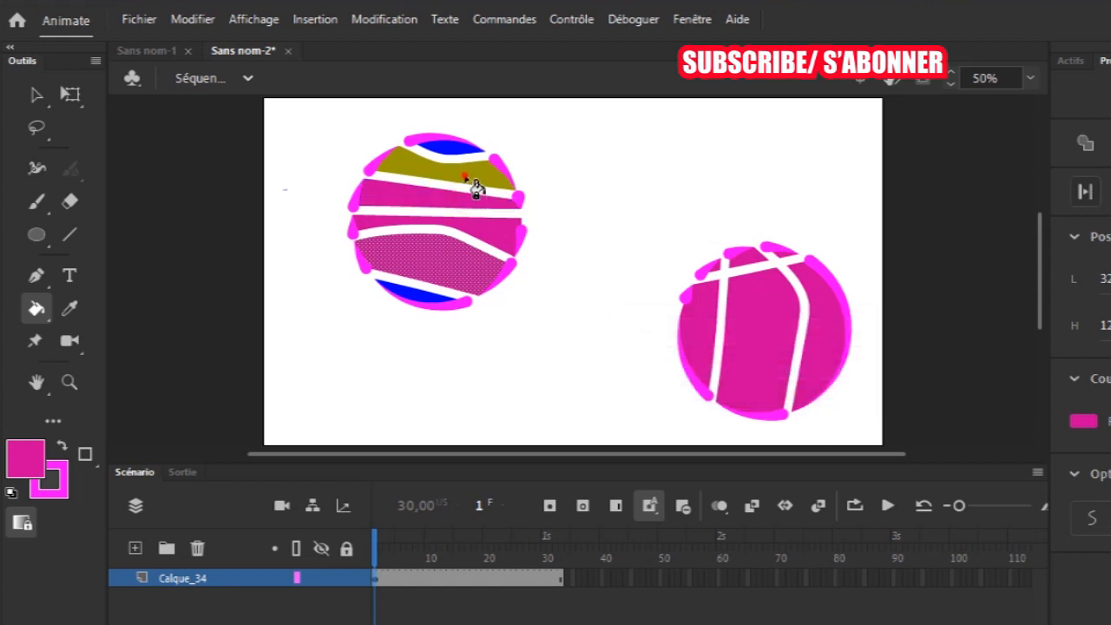
pyautogui.click(475, 183)
pyautogui.click(460, 162)
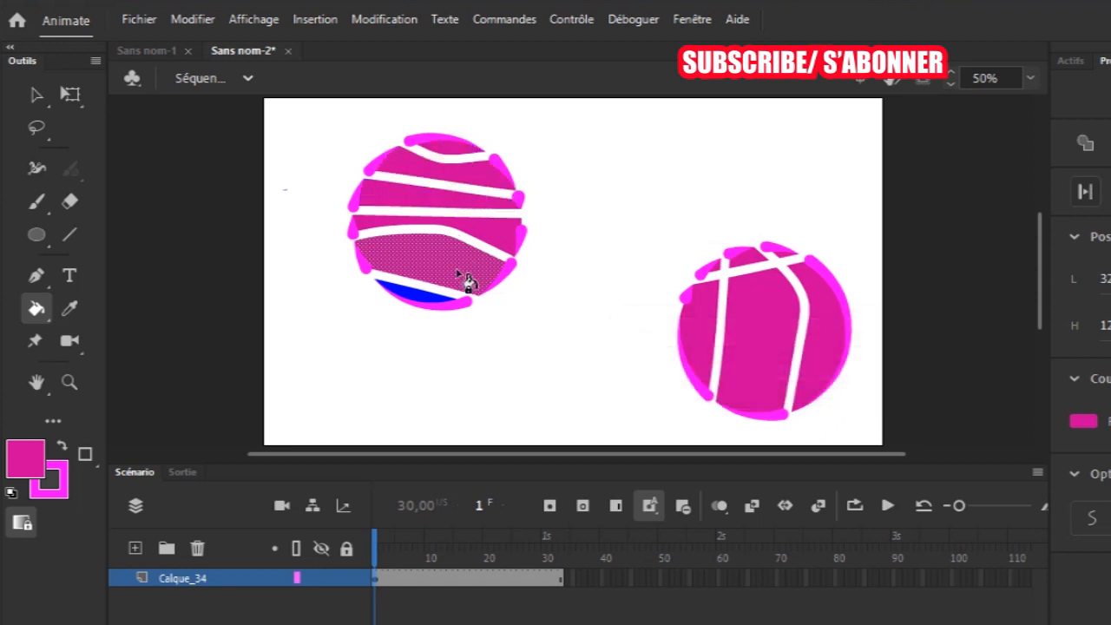
pyautogui.click(432, 300)
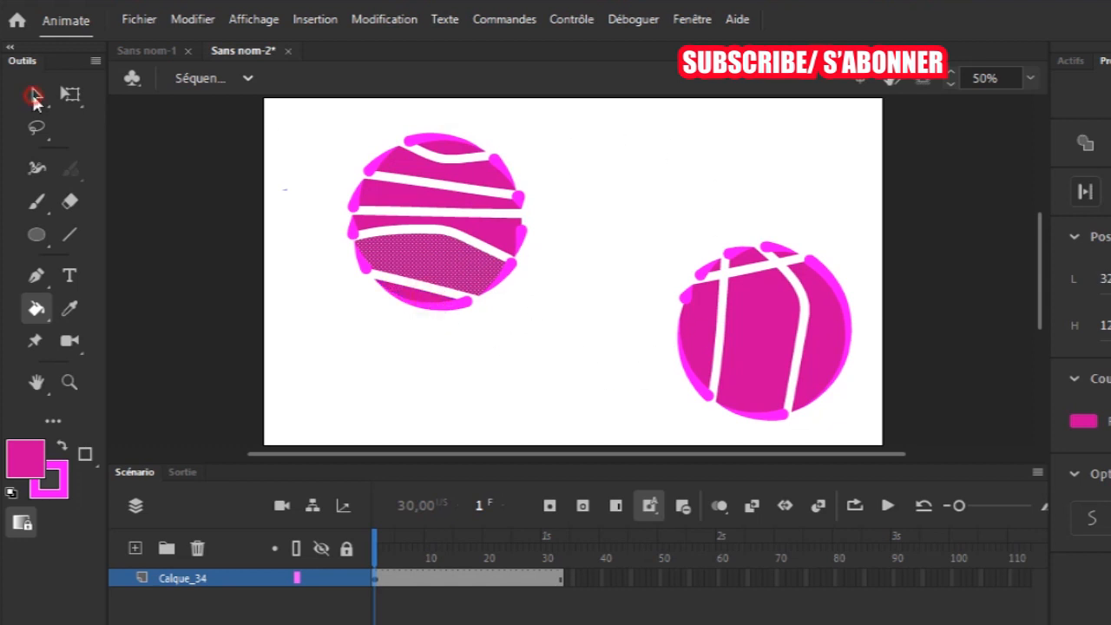
# Step: Select both striped circles and everything else on the stage and delete them
pyautogui.click(35, 98)
pyautogui.click(606, 316)
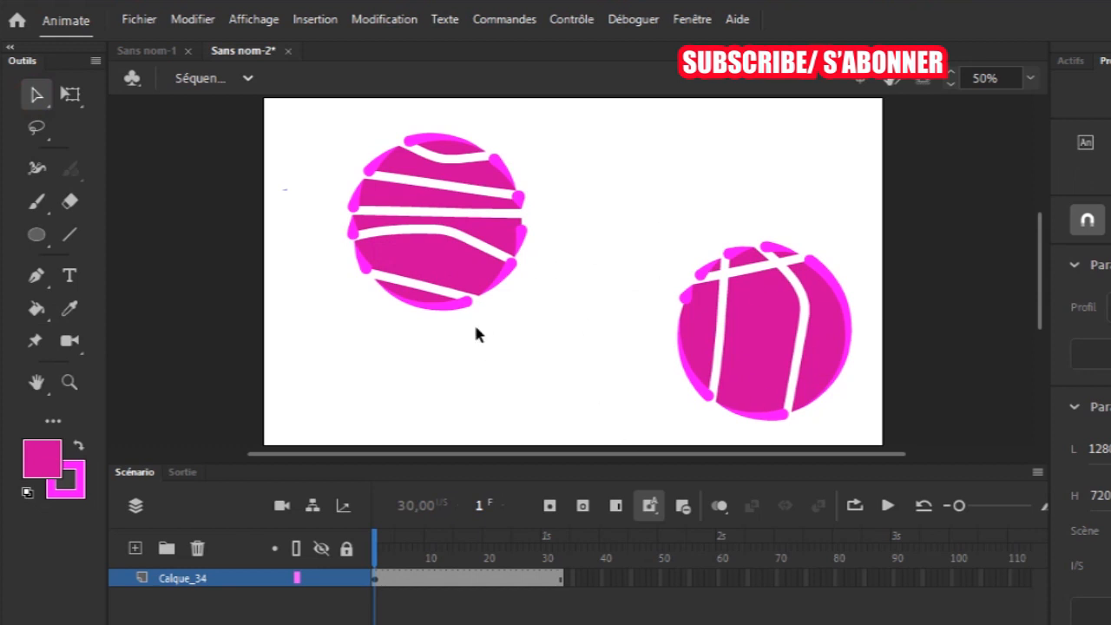
pyautogui.moveTo(751, 225); pyautogui.dragTo(874, 407)
pyautogui.moveTo(272, 127); pyautogui.dragTo(875, 440)
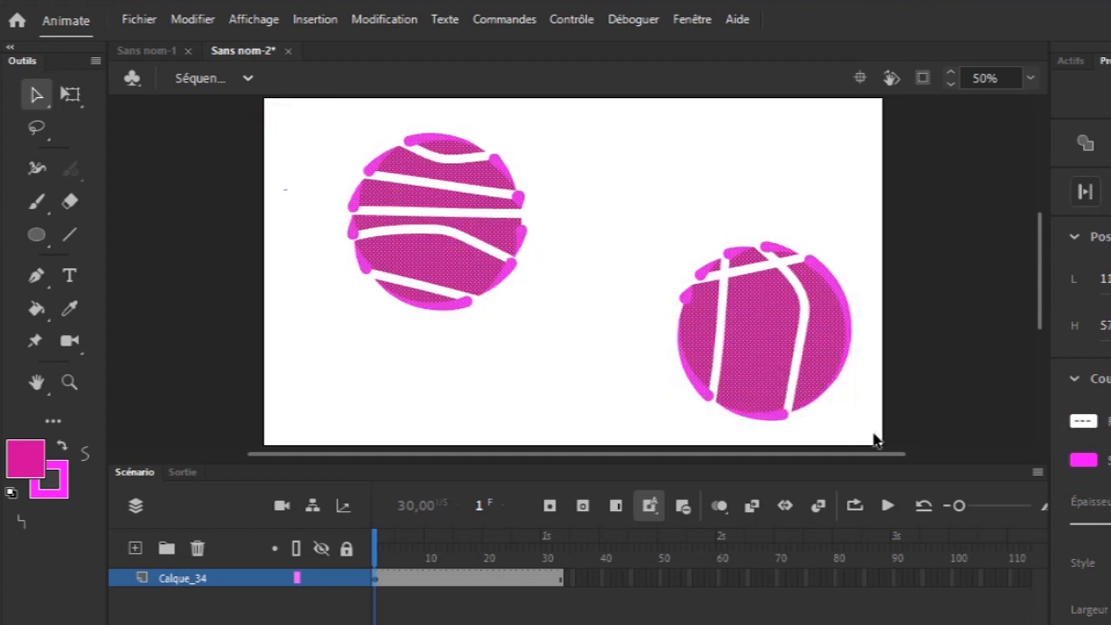
pyautogui.press('Delete')
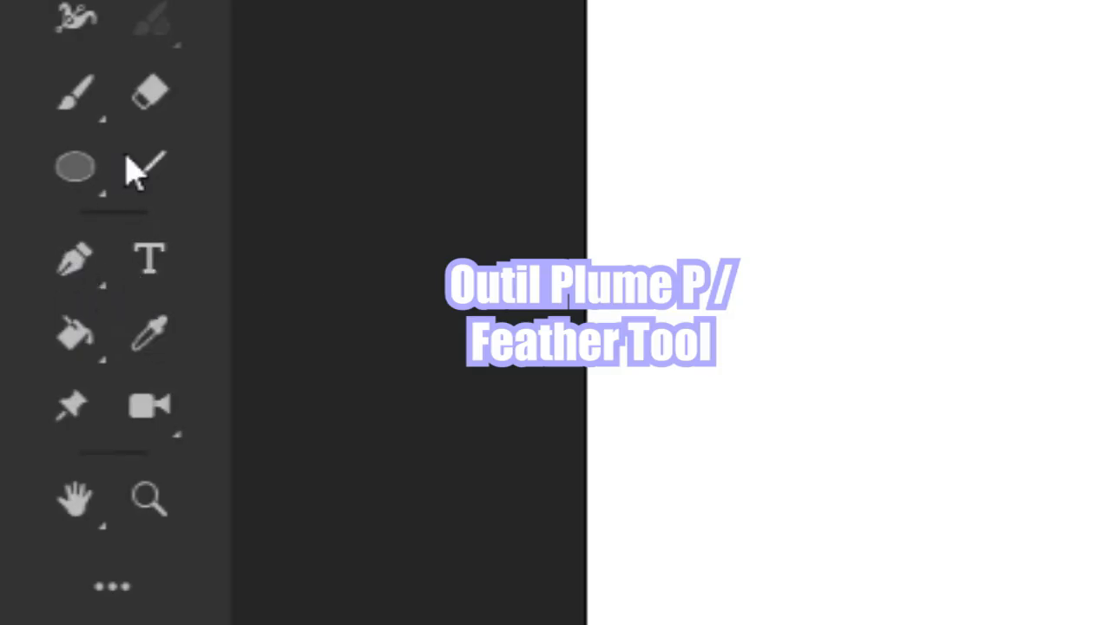
# Step: Start a Pen tool outline with a large arch, a long straight top edge, a short right end and a straight lower segment
pyautogui.click(71, 288)
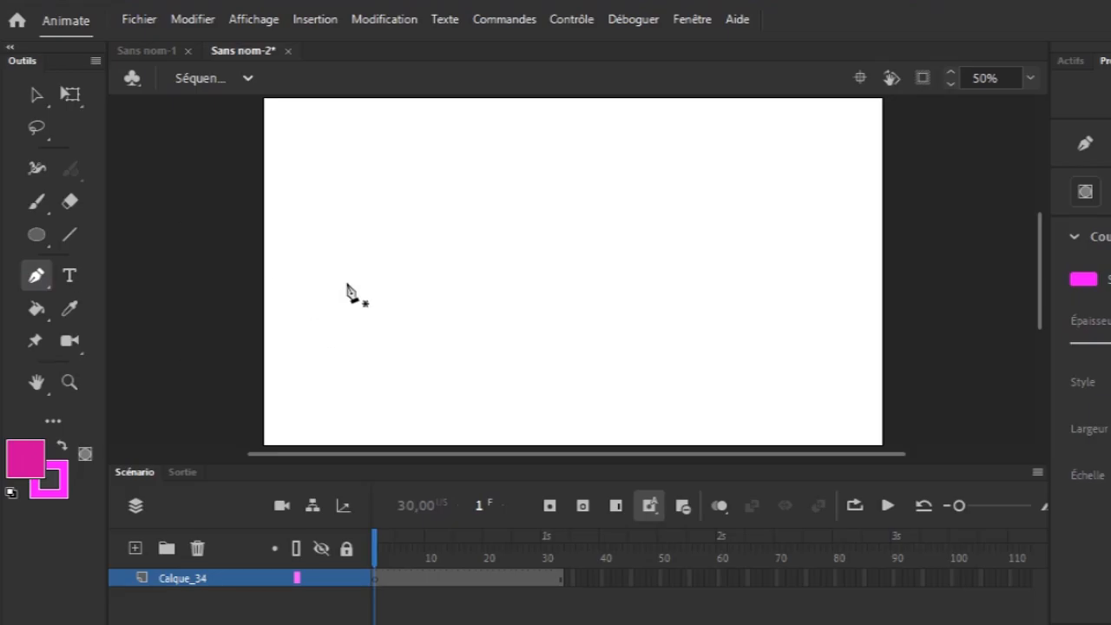
pyautogui.click(346, 252)
pyautogui.moveTo(547, 237); pyautogui.dragTo(661, 349)
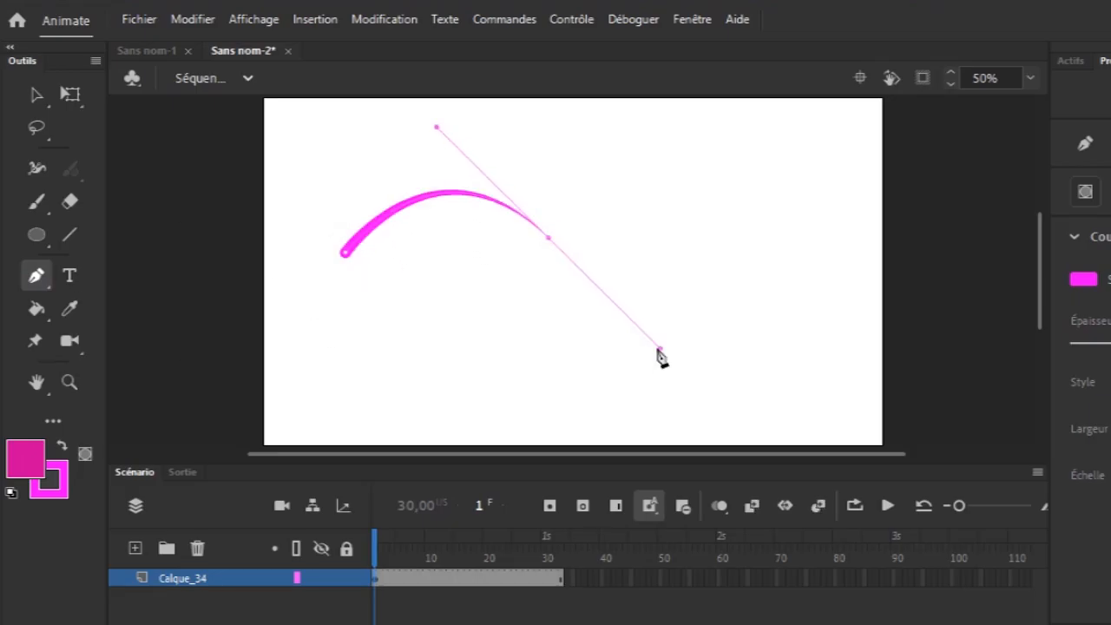
pyautogui.click(548, 239)
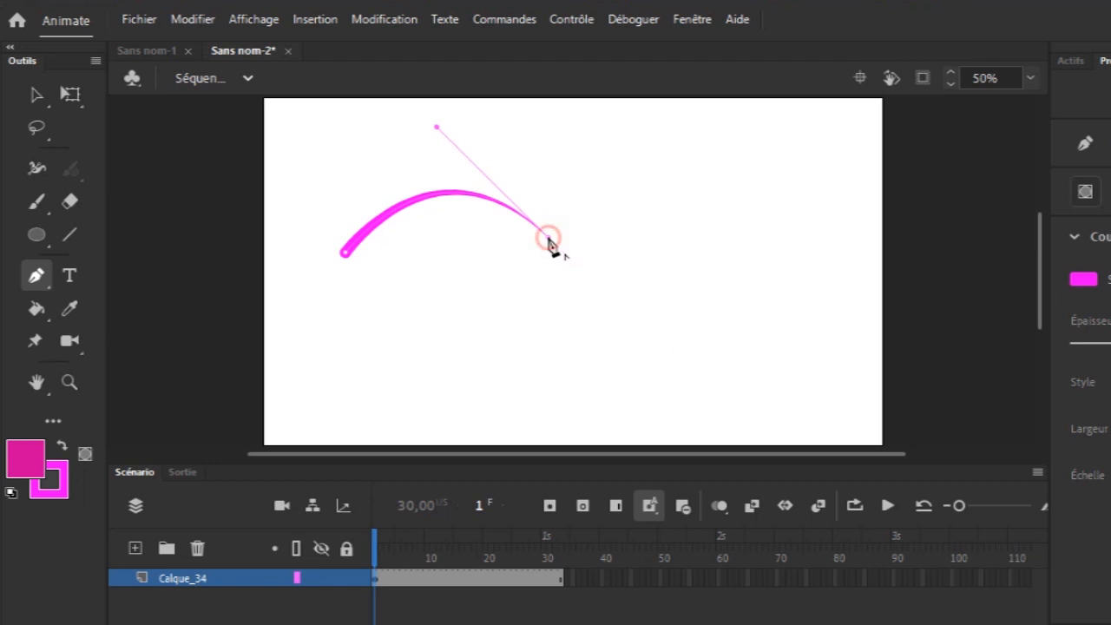
pyautogui.click(777, 251)
pyautogui.click(779, 317)
pyautogui.click(630, 315)
# Step: Complete the underside with an arch and a straight segment, close the outline with a curved end and fill it with dark pink
pyautogui.moveTo(482, 312); pyautogui.dragTo(425, 382)
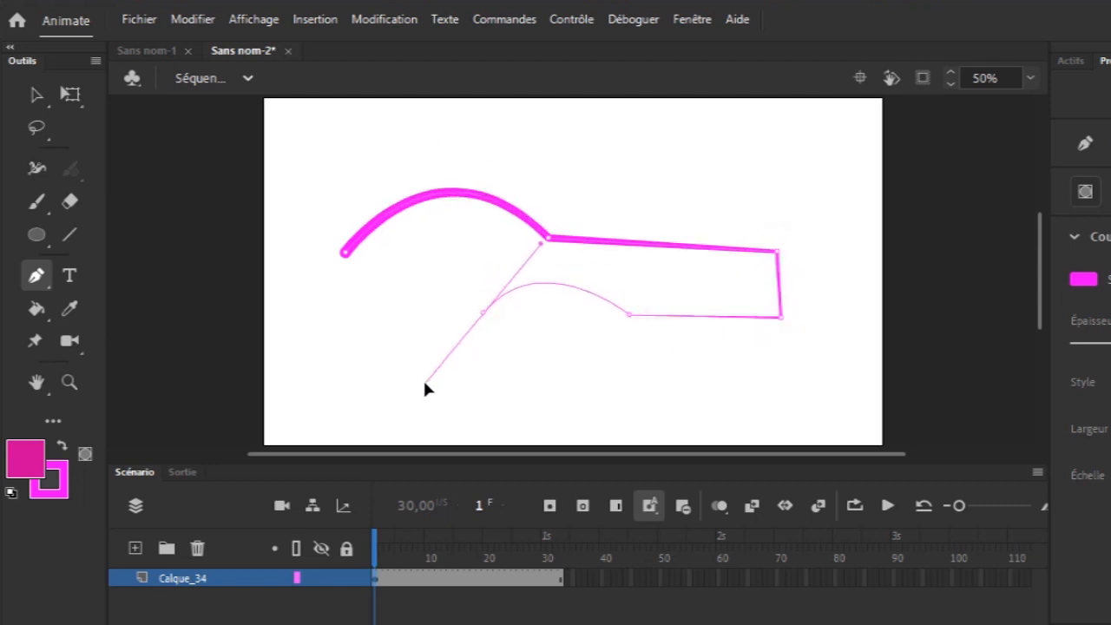
pyautogui.click(483, 314)
pyautogui.click(355, 315)
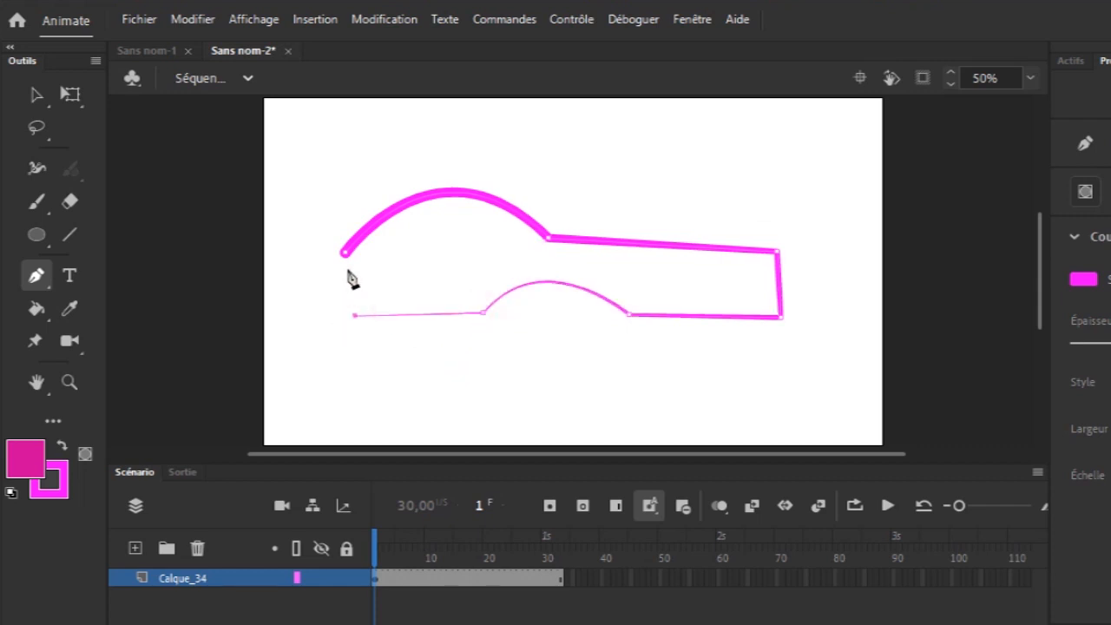
pyautogui.moveTo(345, 258); pyautogui.dragTo(371, 246)
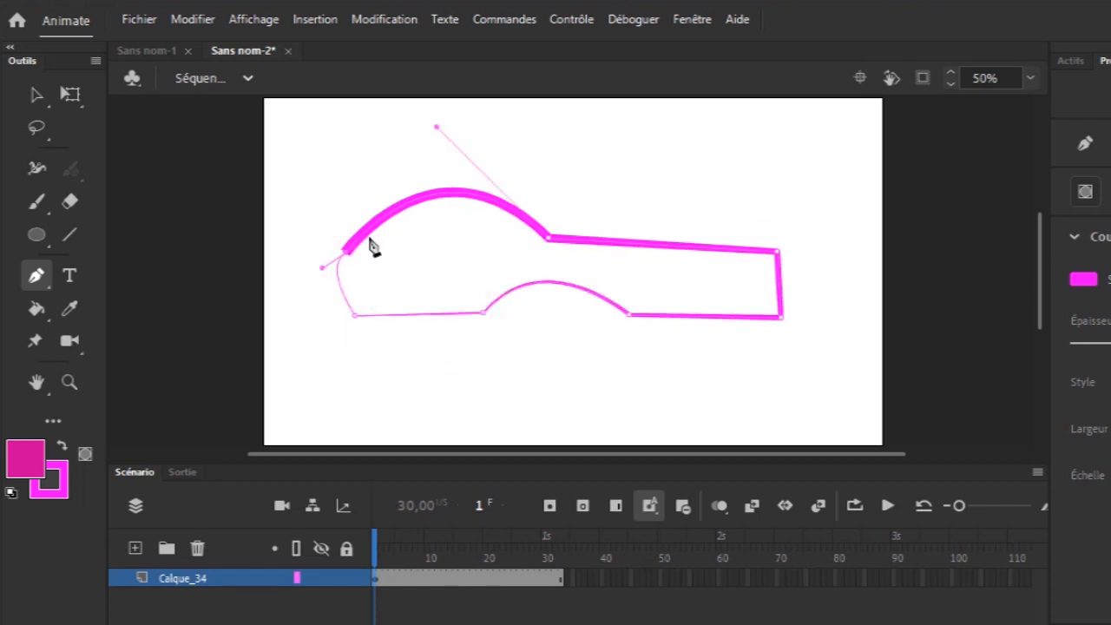
pyautogui.click(36, 308)
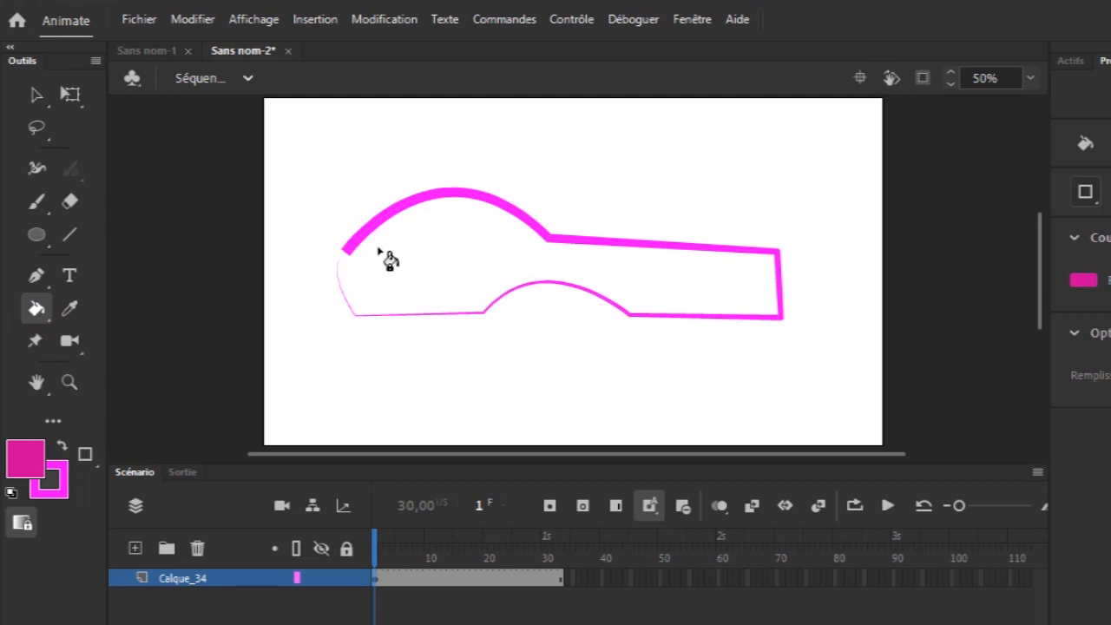
pyautogui.click(397, 263)
# Step: Select the whole filled shape, scale it down with Free Transform and move it to the stage's upper-right corner
pyautogui.click(33, 96)
pyautogui.moveTo(294, 179); pyautogui.dragTo(870, 405)
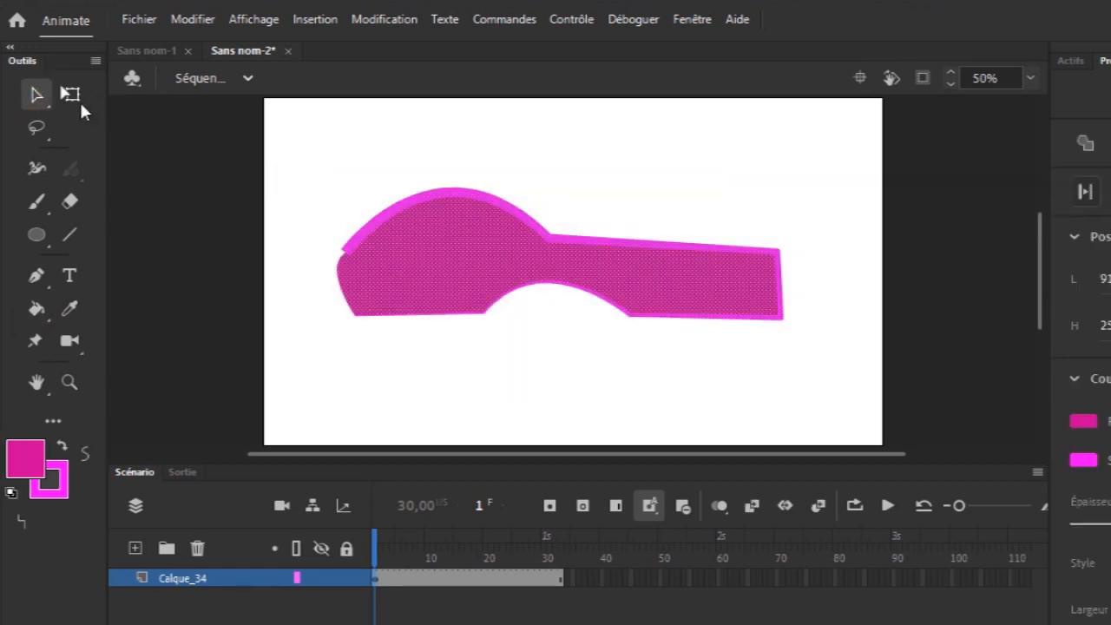
pyautogui.press('q')
pyautogui.moveTo(694, 292); pyautogui.dragTo(740, 220)
pyautogui.moveTo(833, 113); pyautogui.dragTo(799, 163)
# Step: Draw a car outline with the Pen tool from the hood over the raised roof and around the rear to the rear wheel arch
pyautogui.press('p')
pyautogui.click(345, 289)
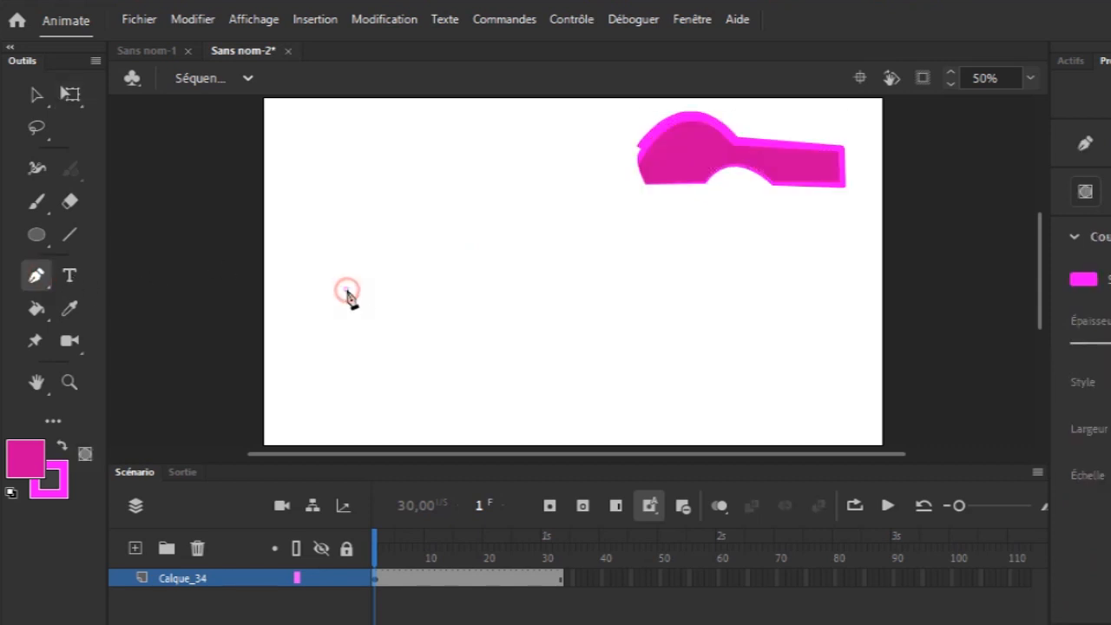
pyautogui.click(455, 284)
pyautogui.click(486, 238)
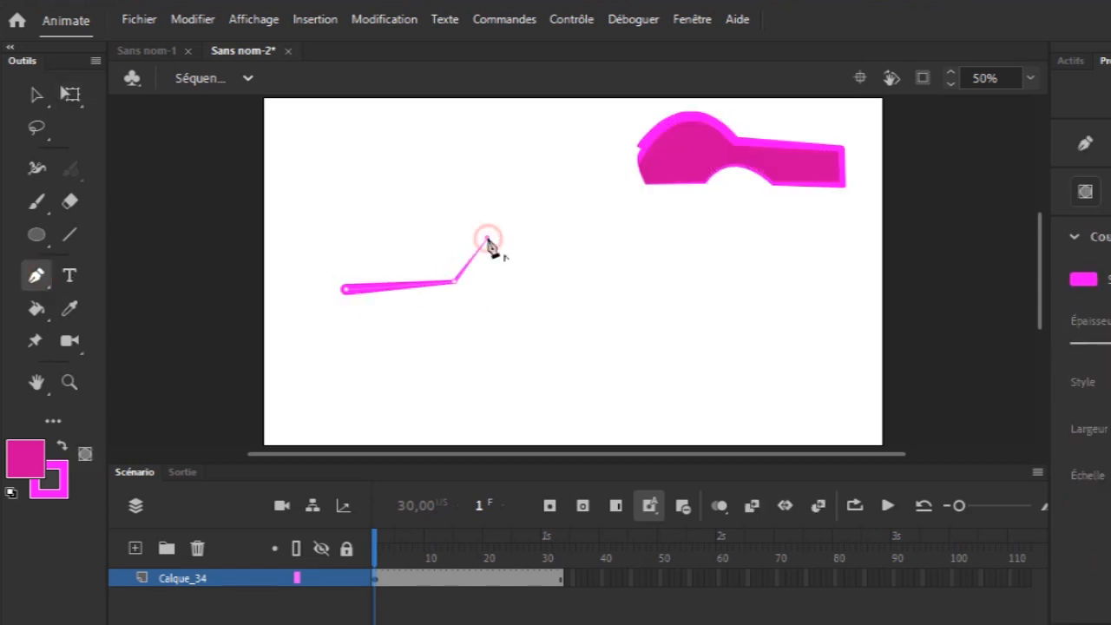
pyautogui.click(633, 242)
pyautogui.click(657, 274)
pyautogui.click(781, 275)
pyautogui.click(775, 358)
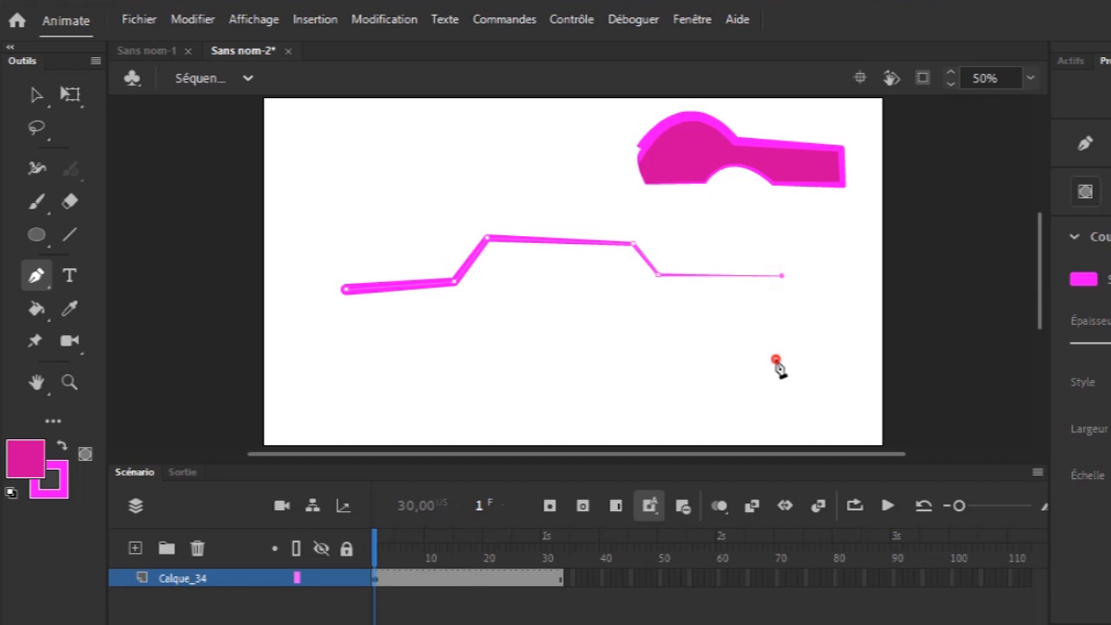
pyautogui.click(691, 356)
pyautogui.moveTo(594, 354); pyautogui.dragTo(530, 441)
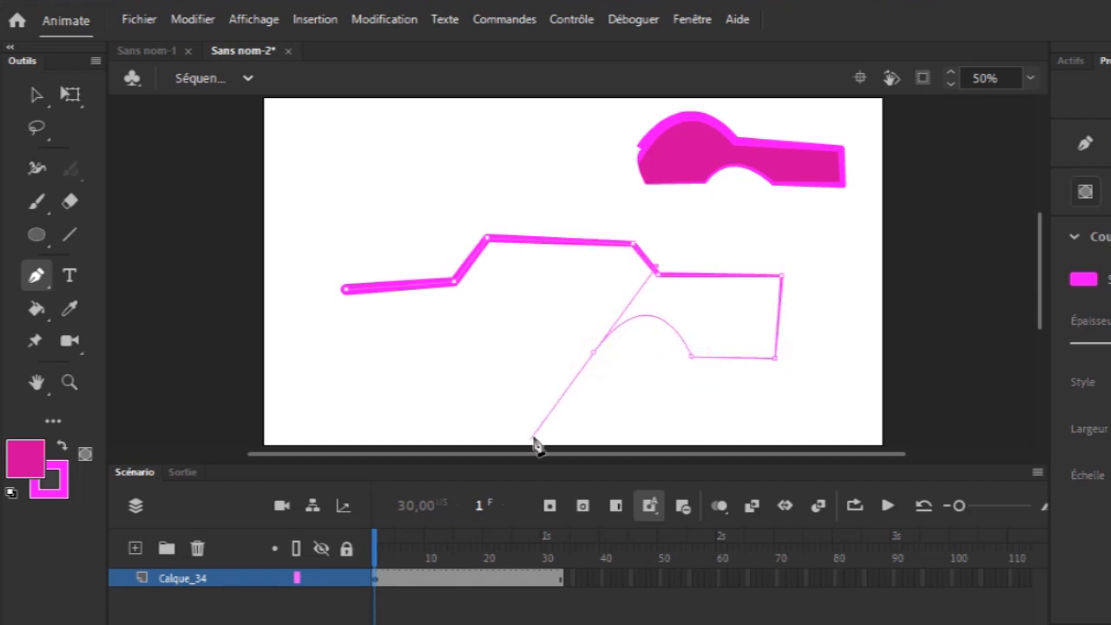
pyautogui.click(593, 353)
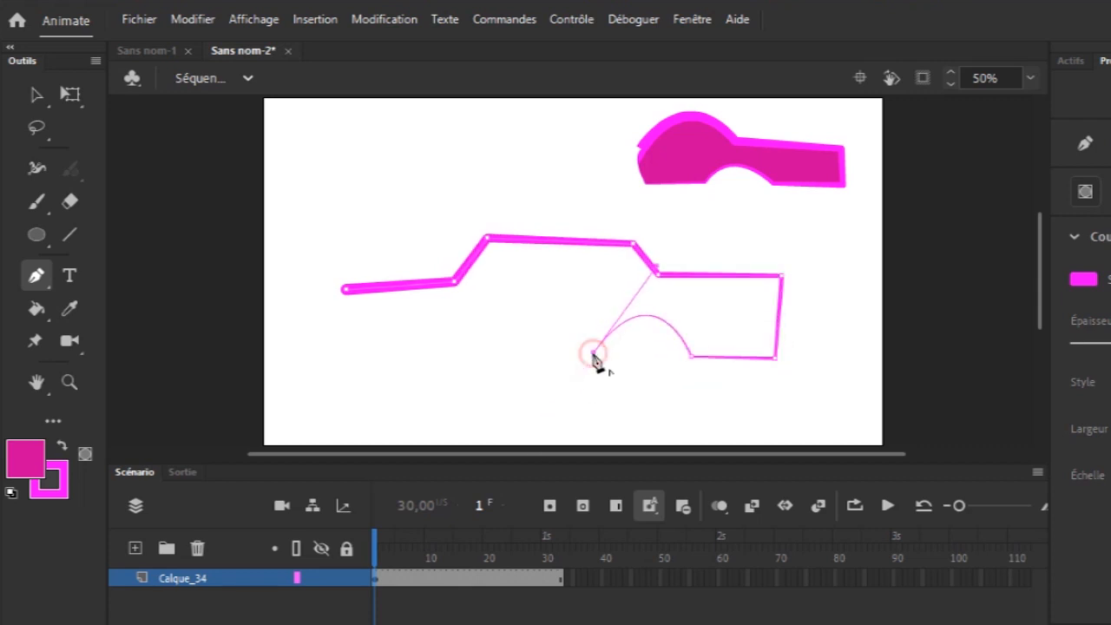
pyautogui.click(450, 352)
pyautogui.moveTo(371, 368); pyautogui.dragTo(332, 429)
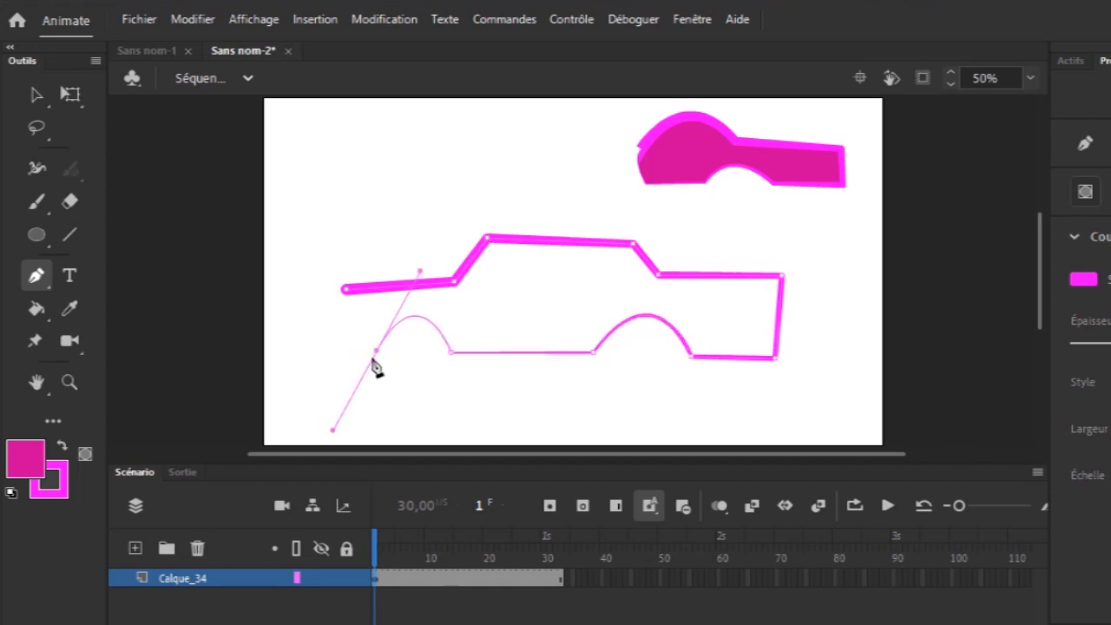
pyautogui.doubleClick(377, 351)
pyautogui.hotkey('ctrl', 'z')
pyautogui.hotkey('ctrl', 'z')
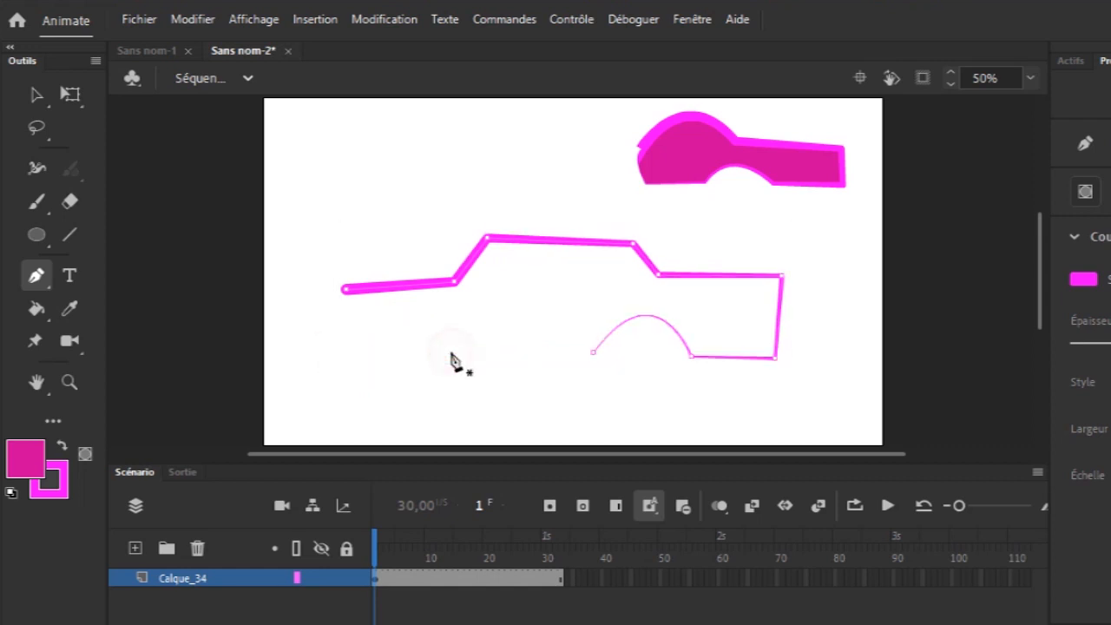
# Step: Continue the car's underside with a front wheel arch, close the outline at the hood and try to fill it with dark pink
pyautogui.click(593, 352)
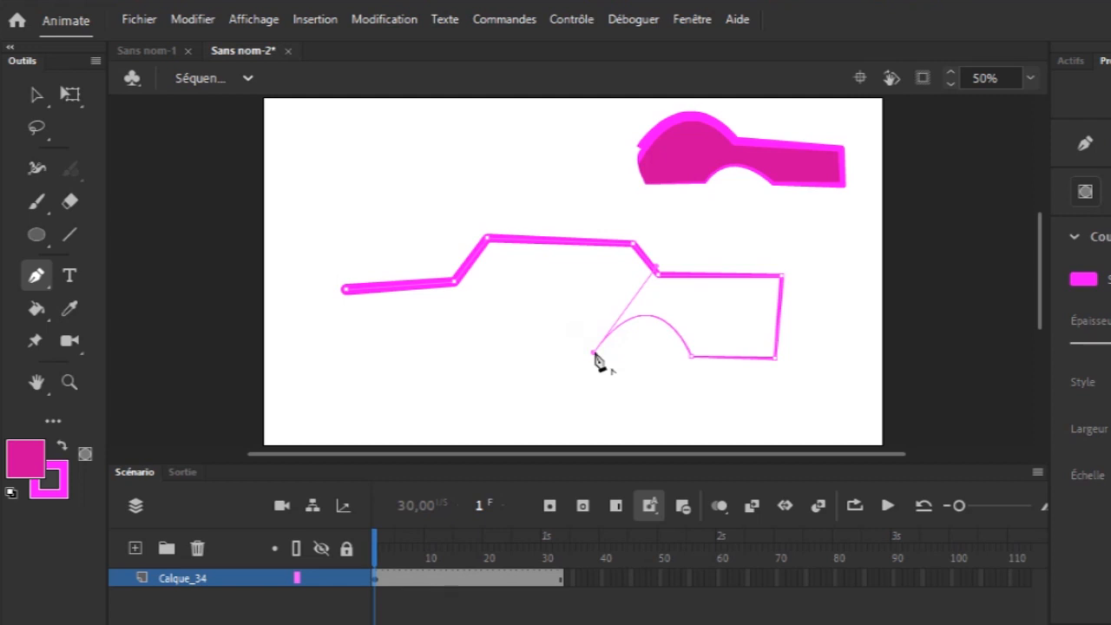
pyautogui.click(454, 350)
pyautogui.moveTo(355, 358); pyautogui.dragTo(347, 430)
pyautogui.click(336, 351)
pyautogui.click(345, 289)
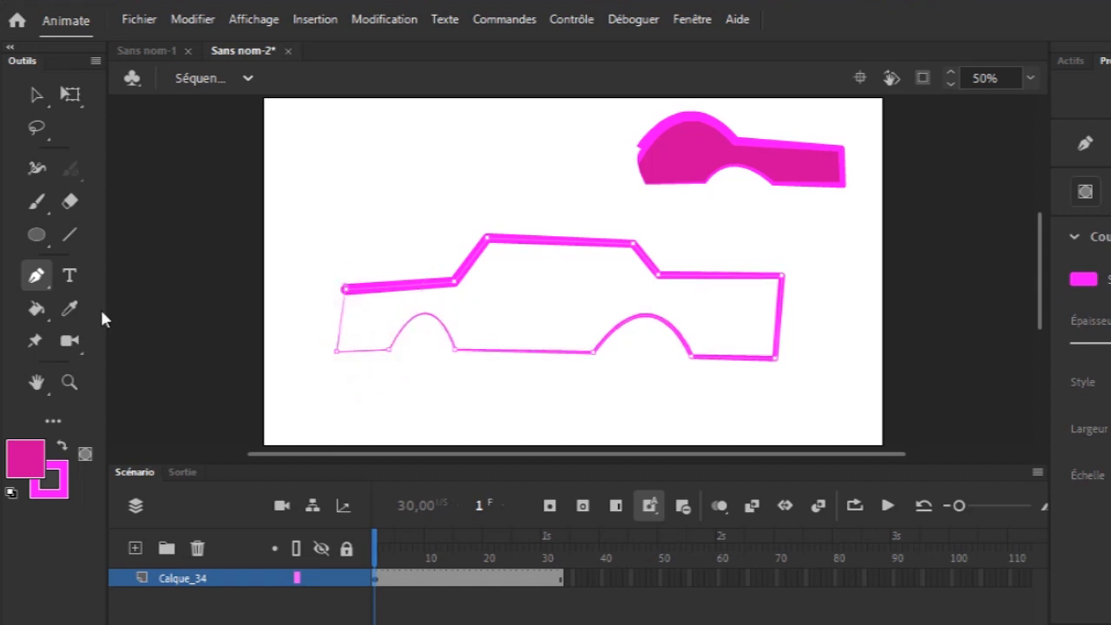
pyautogui.click(47, 313)
pyautogui.click(547, 312)
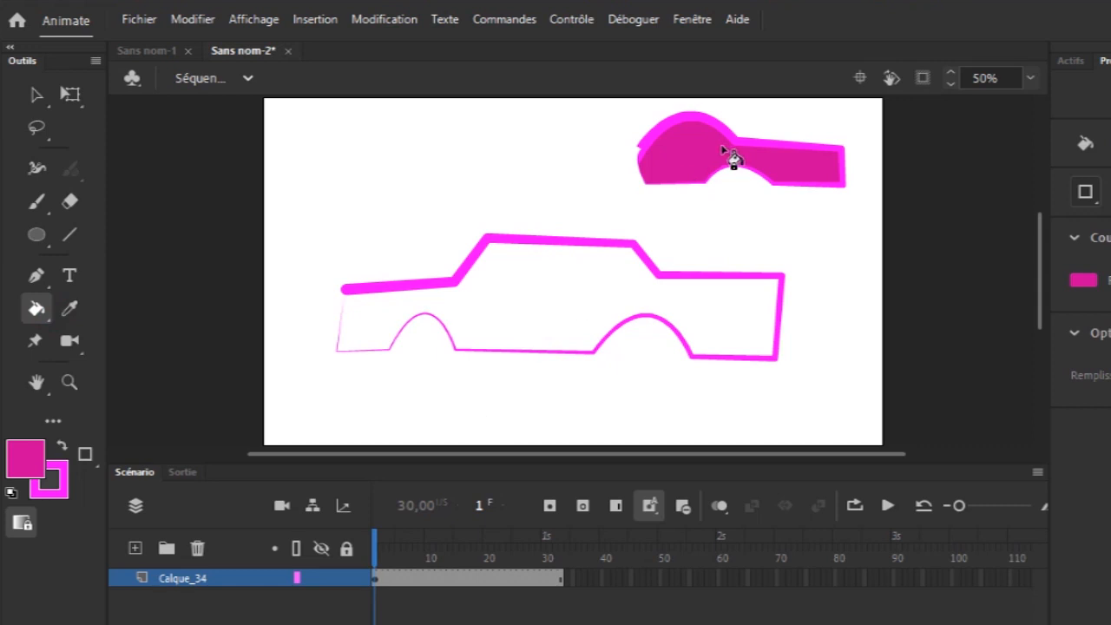
# Step: Select the car outline, scale it down with Free Transform and move it to the upper left of the stage, beside the filled shape
pyautogui.press('v')
pyautogui.moveTo(327, 231)
pyautogui.mouseDown()
pyautogui.moveTo(817, 379)
pyautogui.moveTo(821, 392)
pyautogui.mouseUp()
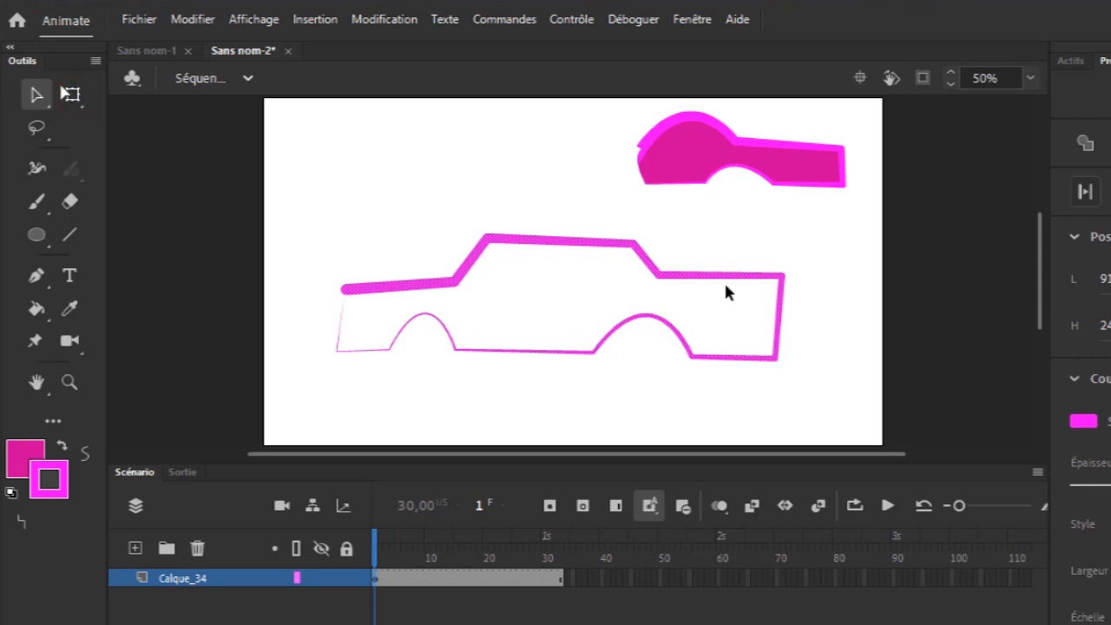
pyautogui.press('q')
pyautogui.moveTo(782, 237); pyautogui.dragTo(631, 297)
pyautogui.moveTo(572, 319); pyautogui.dragTo(542, 143)
# Step: Draw a wide dark pink rectangle below the two shapes and give its outline a thinner stroke of even width
pyautogui.click(49, 232)
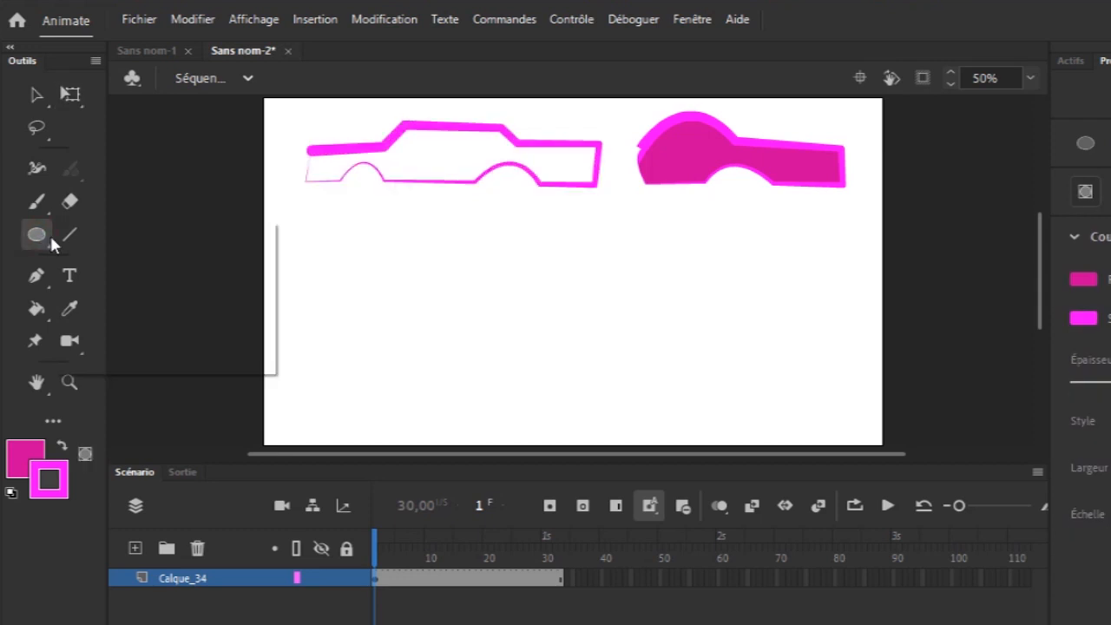
pyautogui.moveTo(403, 254); pyautogui.dragTo(730, 392)
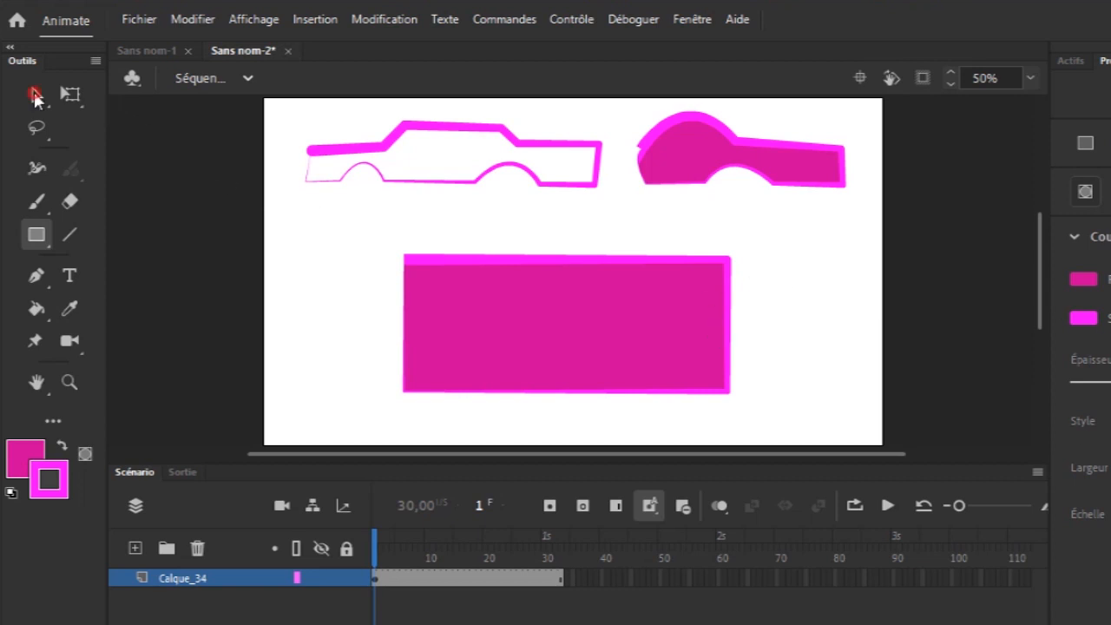
pyautogui.click(35, 95)
pyautogui.moveTo(355, 229); pyautogui.dragTo(804, 397)
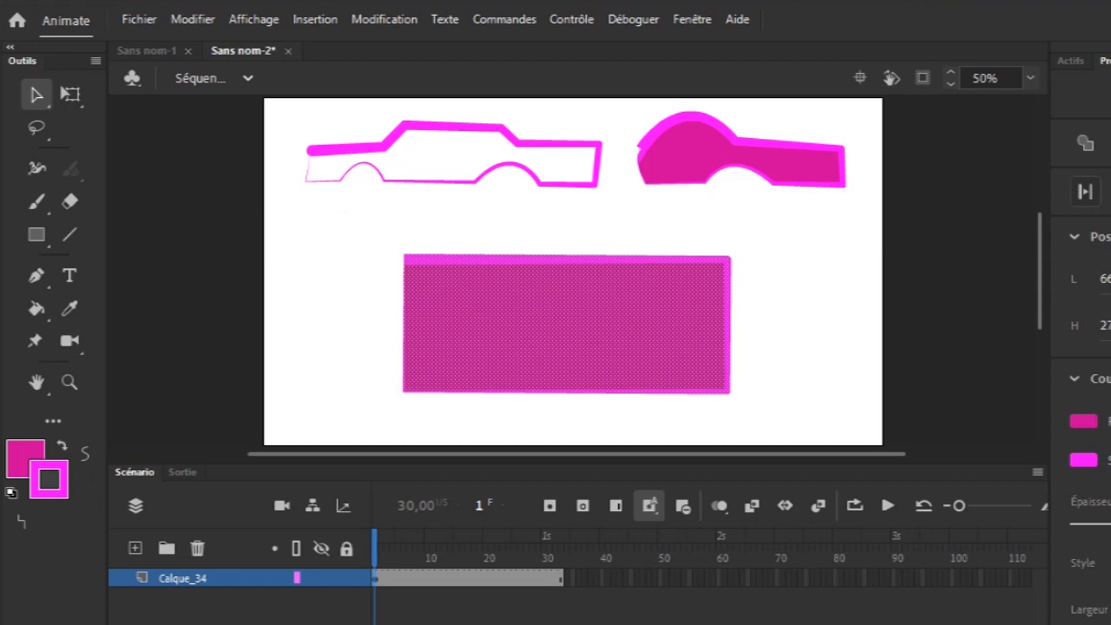
pyautogui.hotkey('ctrl', 'z')
pyautogui.moveTo(1110, 524); pyautogui.dragTo(1094, 524)
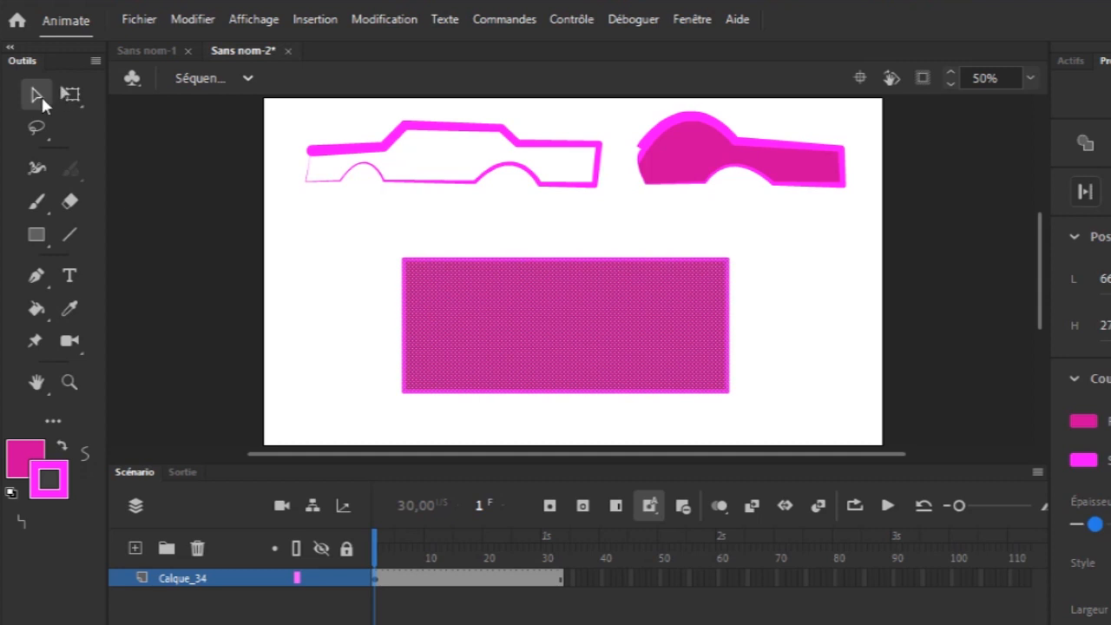
# Step: Examine the rectangle's anchor points with the Subselection tool
pyautogui.moveTo(40, 94); pyautogui.dragTo(87, 92)
pyautogui.click(378, 247)
pyautogui.moveTo(365, 241); pyautogui.dragTo(778, 429)
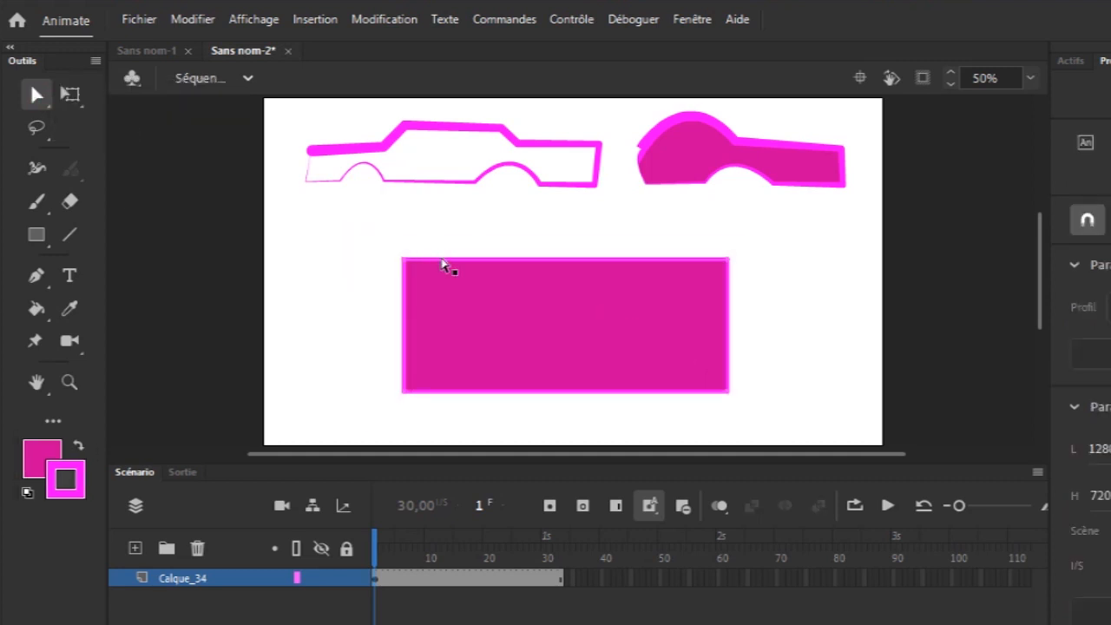
pyautogui.moveTo(389, 235); pyautogui.dragTo(783, 446)
# Step: Try to add anchor points along the rectangle's top edge with the Pen tool, and select the rectangle's fill
pyautogui.click(35, 276)
pyautogui.click(513, 258)
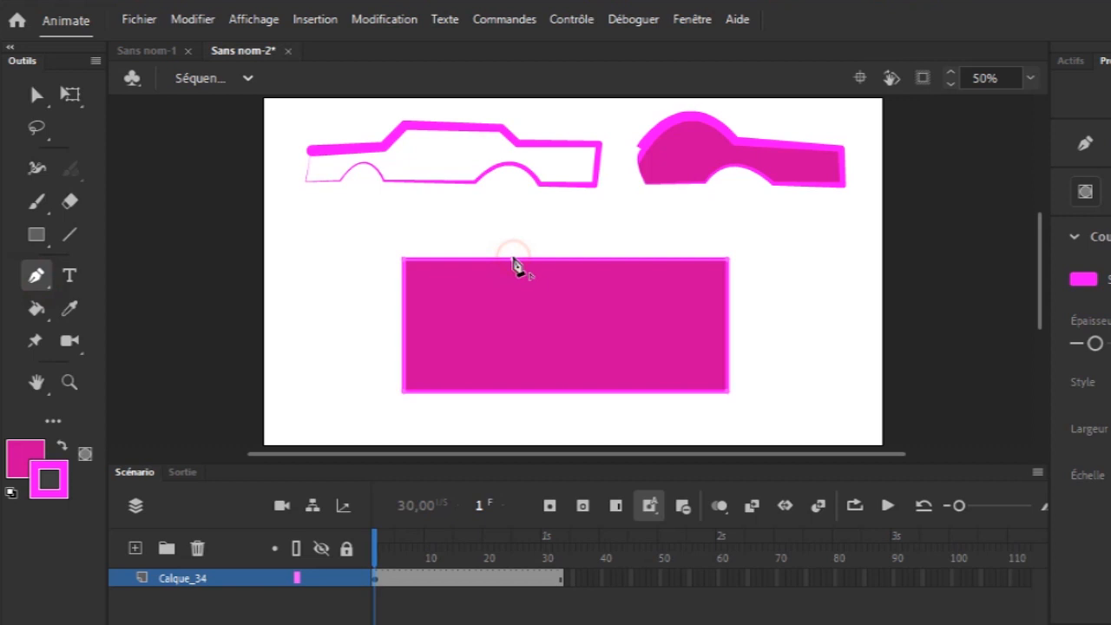
pyautogui.click(594, 260)
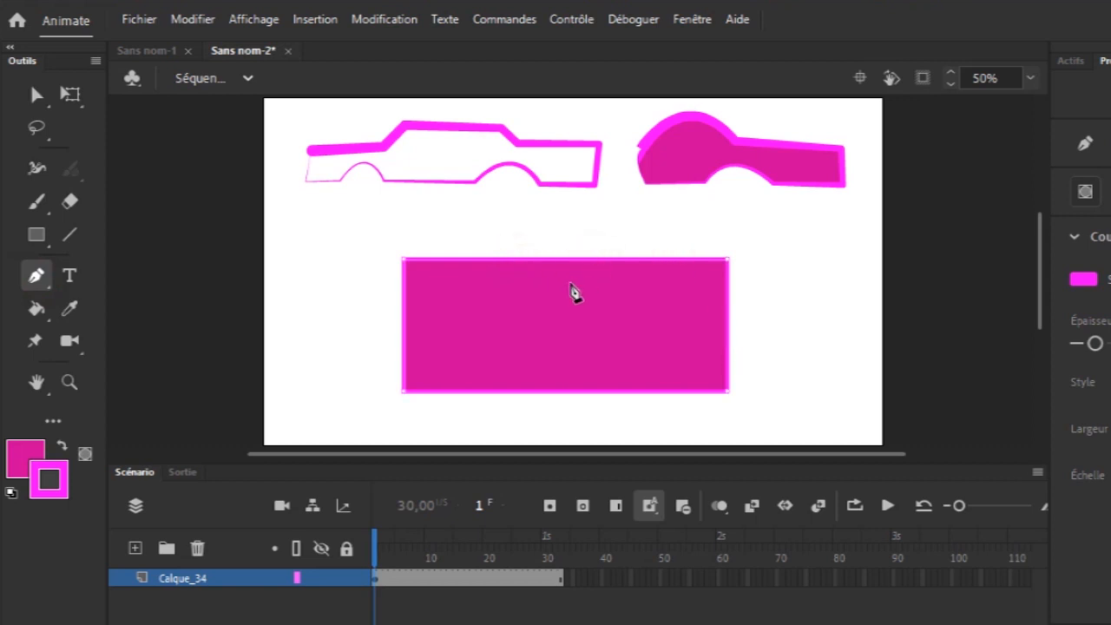
pyautogui.click(37, 94)
pyautogui.moveTo(354, 247); pyautogui.dragTo(822, 403)
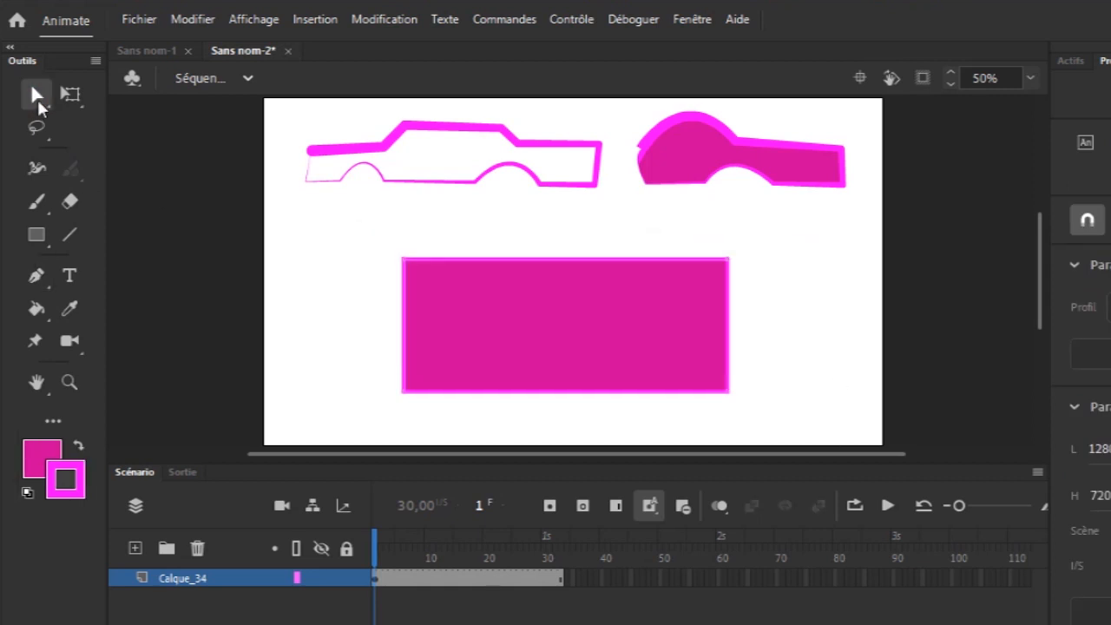
pyautogui.click(448, 308)
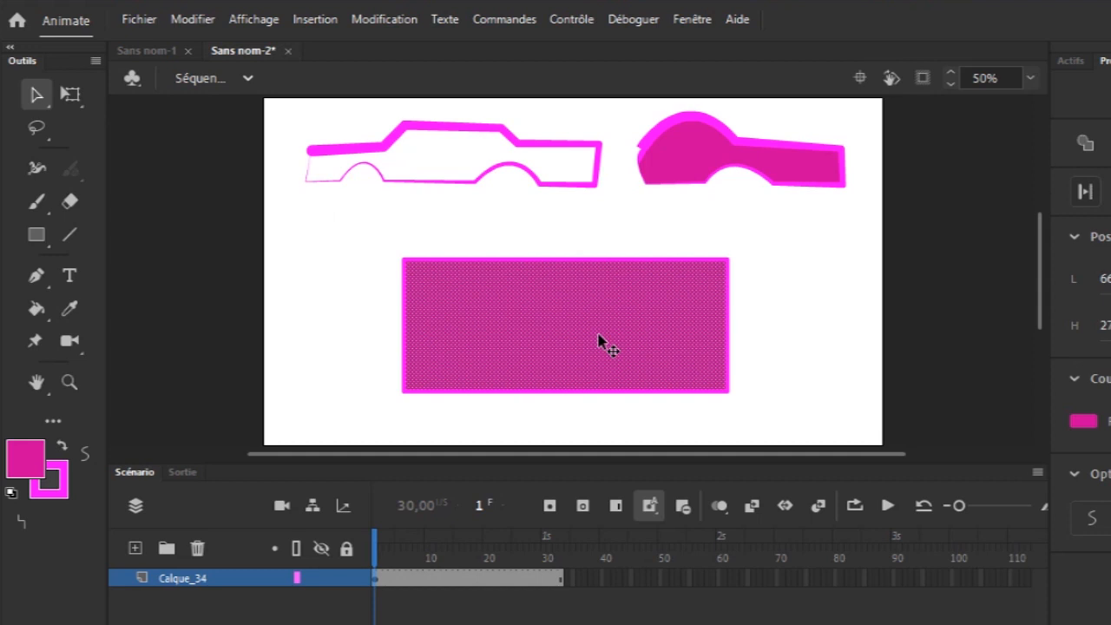
# Step: Delete the rectangle's fill and shift its remaining outline slightly up and to the right with the Subselection tool
pyautogui.press('Delete')
pyautogui.moveTo(344, 233)
pyautogui.mouseDown()
pyautogui.moveTo(792, 384)
pyautogui.moveTo(792, 400)
pyautogui.mouseUp()
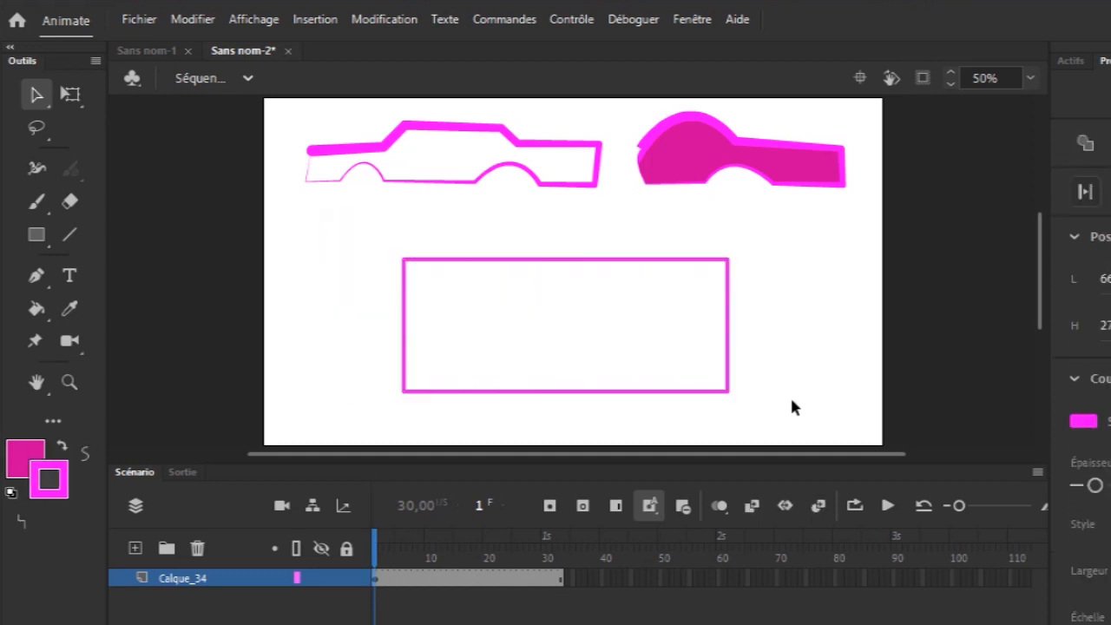
pyautogui.click(37, 94)
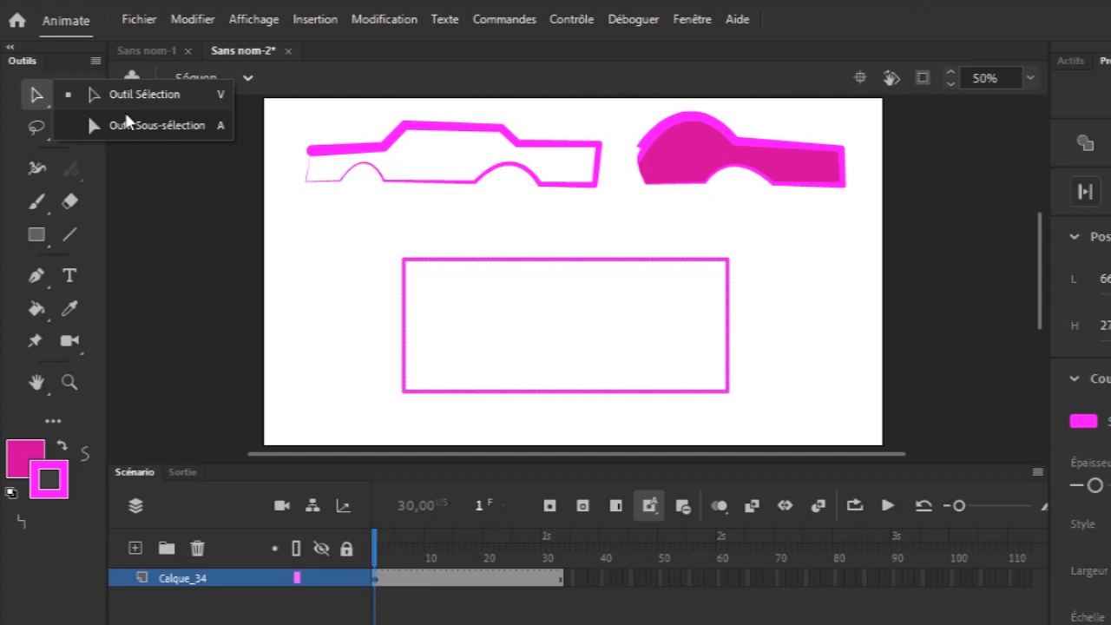
pyautogui.click(139, 92)
pyautogui.moveTo(362, 240); pyautogui.dragTo(842, 422)
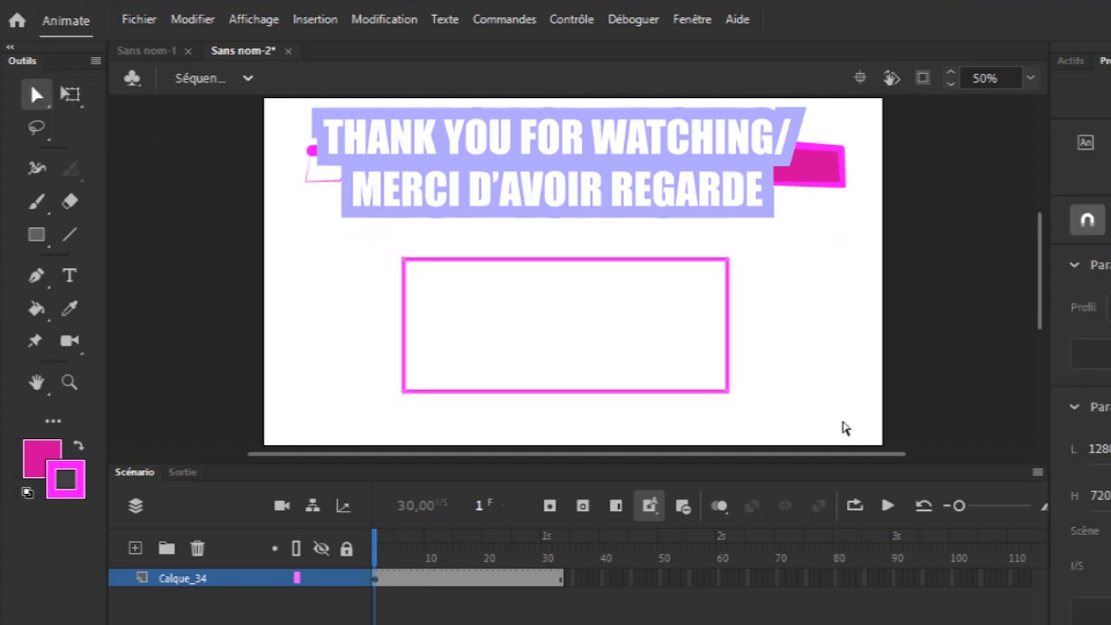
pyautogui.moveTo(727, 260)
pyautogui.mouseDown()
pyautogui.moveTo(691, 290)
pyautogui.moveTo(751, 241)
pyautogui.moveTo(733, 257)
pyautogui.mouseUp()
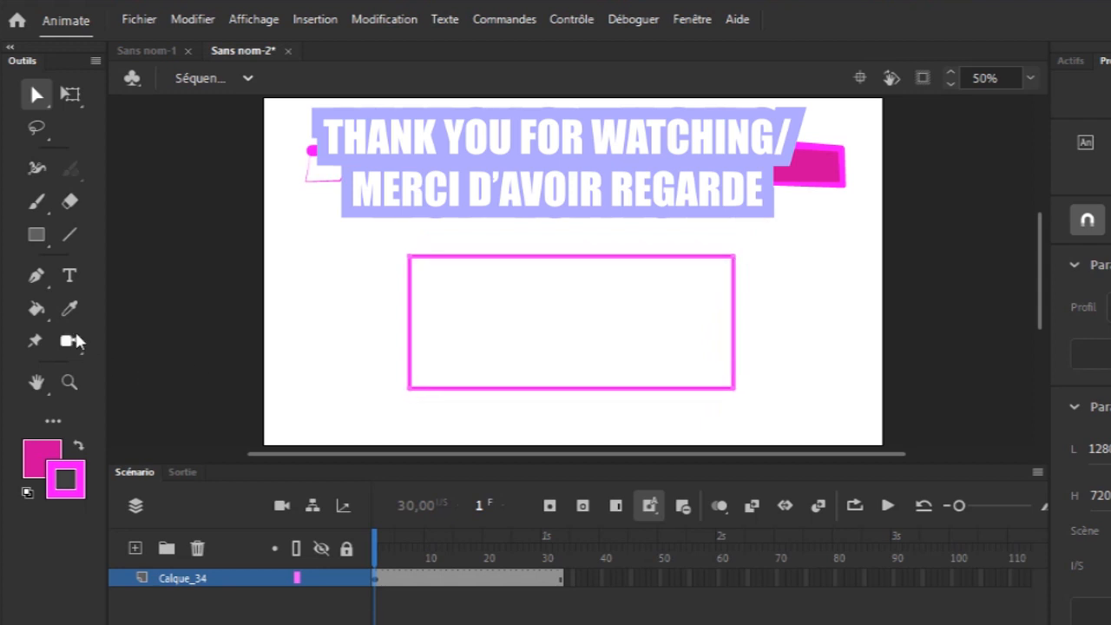
# Step: With the Pen tool, bend the rectangle's top edge into an S-curve and draw connected segments to its right edge, bottom edge and upper-left curve
pyautogui.click(36, 279)
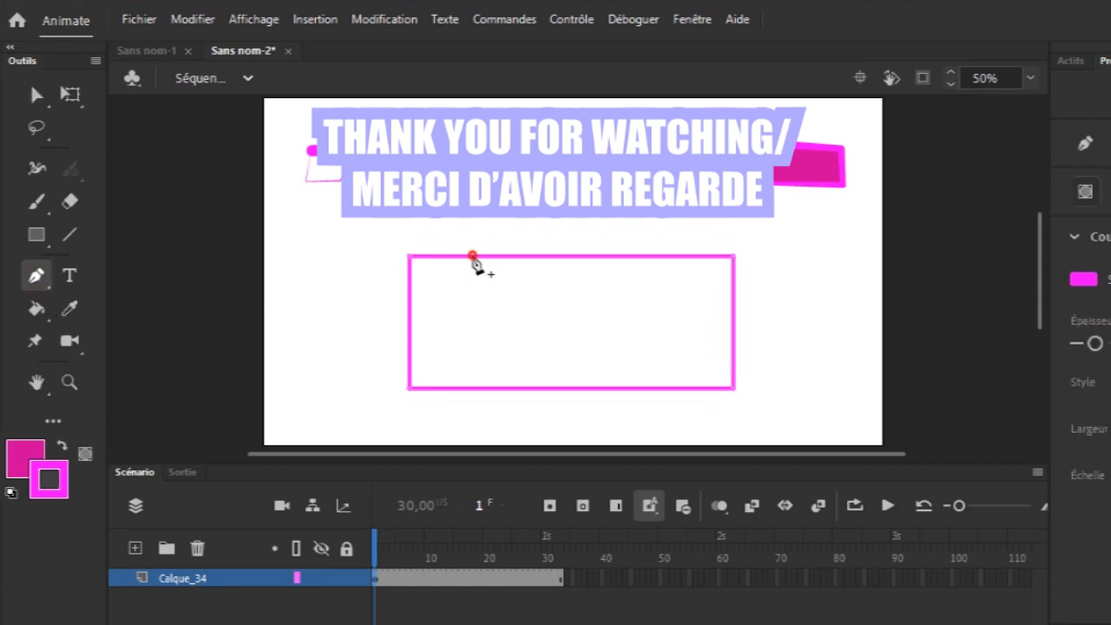
pyautogui.moveTo(473, 260); pyautogui.dragTo(491, 311)
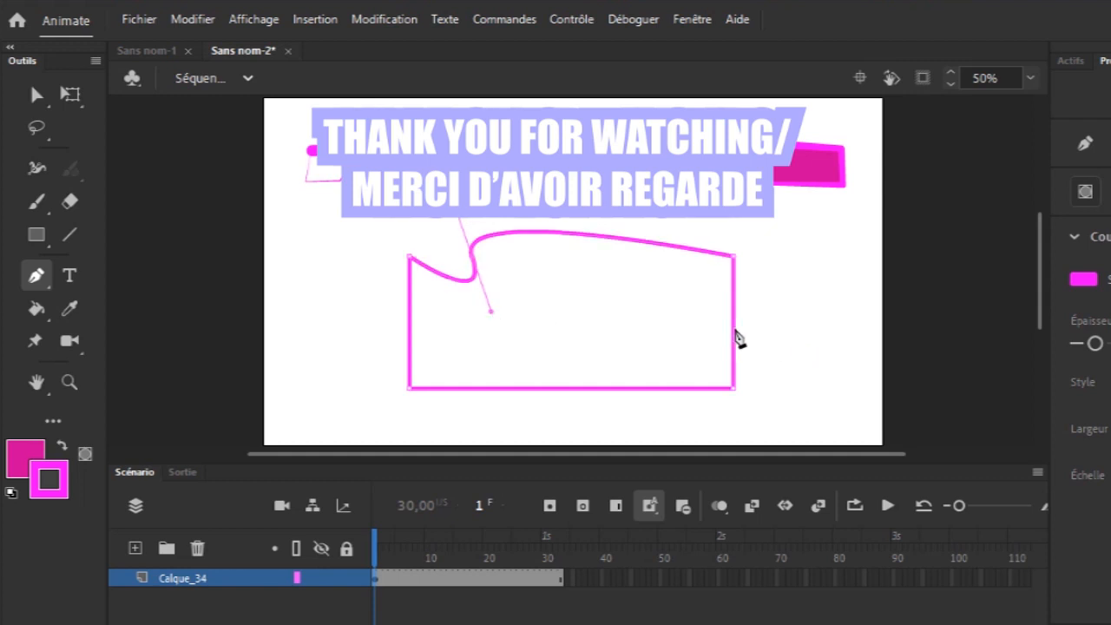
pyautogui.click(734, 329)
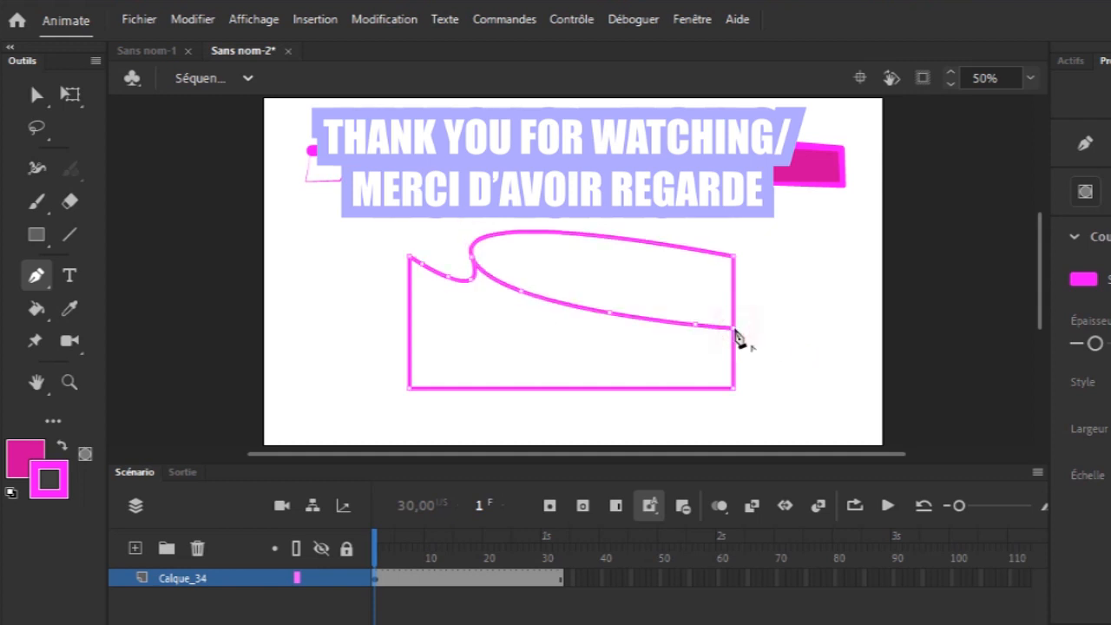
pyautogui.click(454, 388)
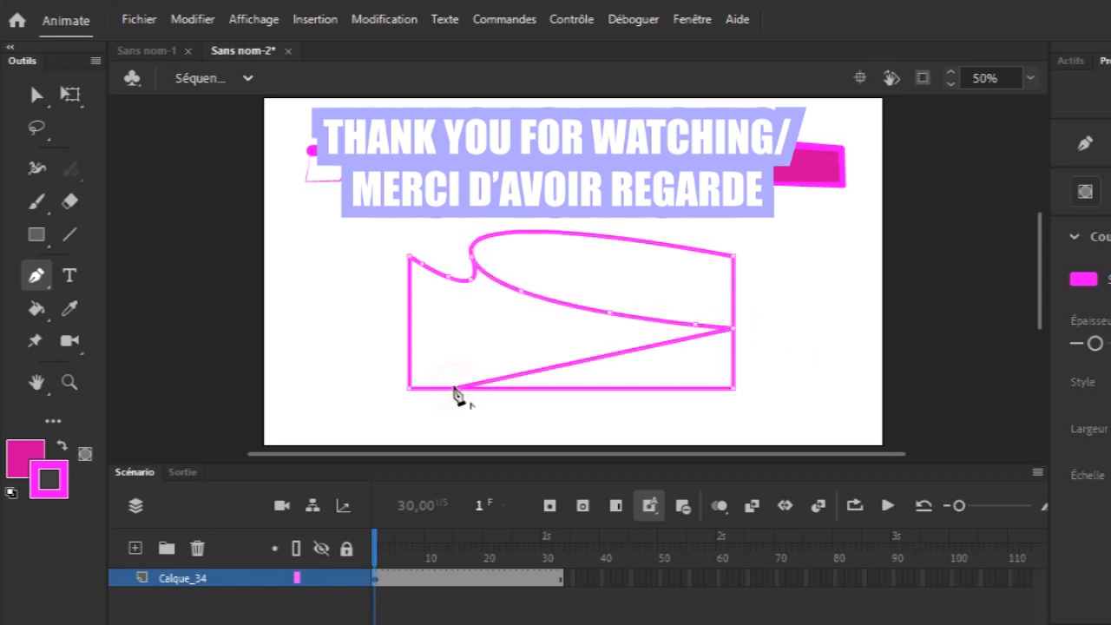
pyautogui.click(422, 263)
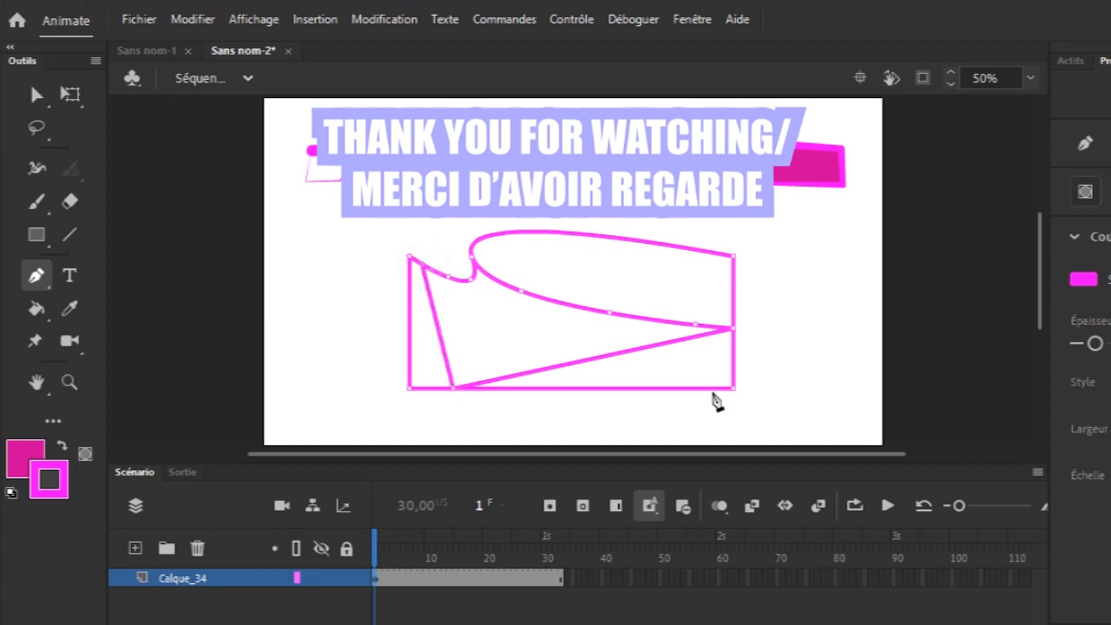